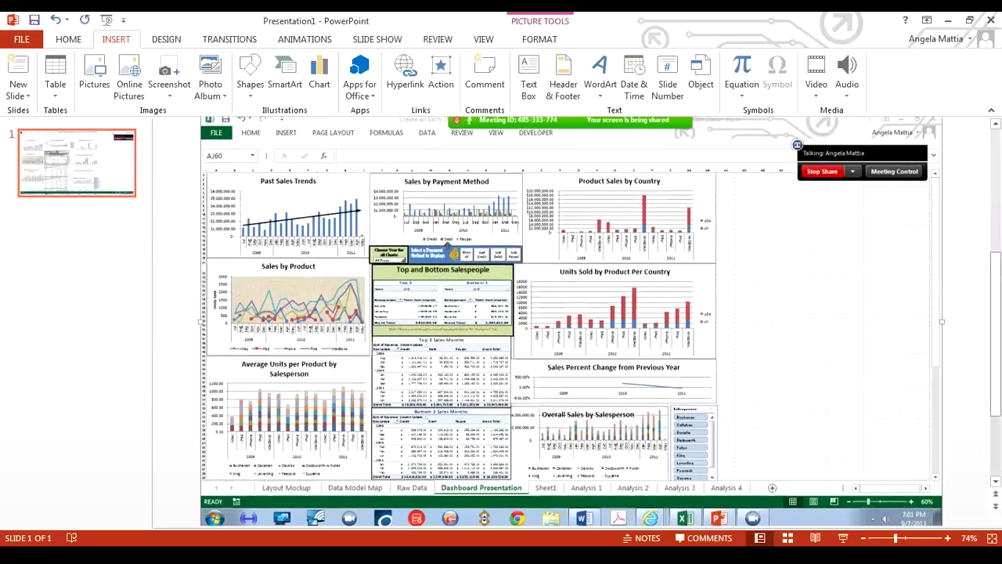
Step: Crop the dashboard screenshot on its right, top and bottom edges to about 9.92" wide by 6.34" high, keeping the charts
{"action": "left_click_drag", "start_coordinate": [994, 333], "coordinate": [994, 304]}
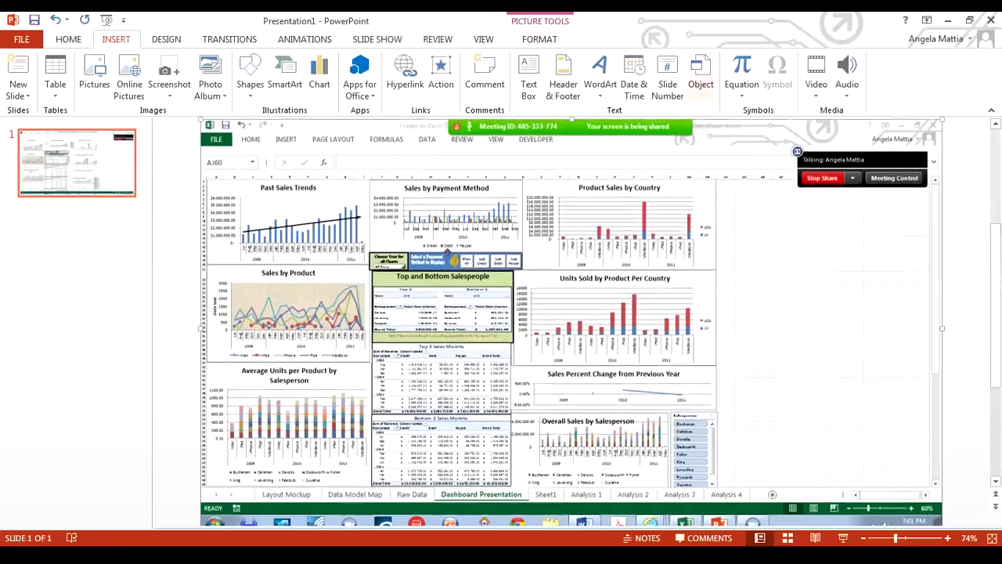
{"action": "left_click", "coordinate": [539, 39]}
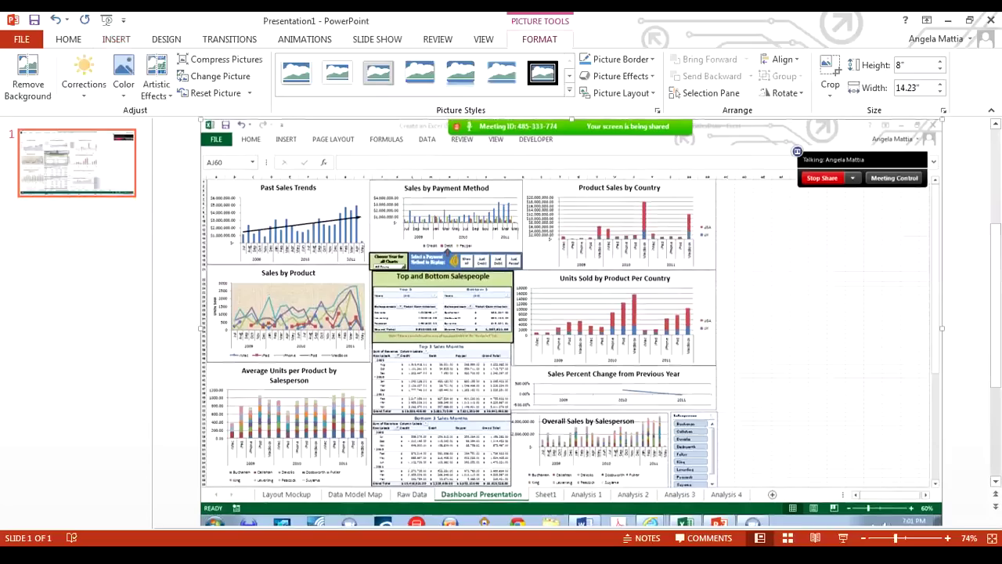
{"action": "left_click_drag", "start_coordinate": [572, 313], "coordinate": [548, 335]}
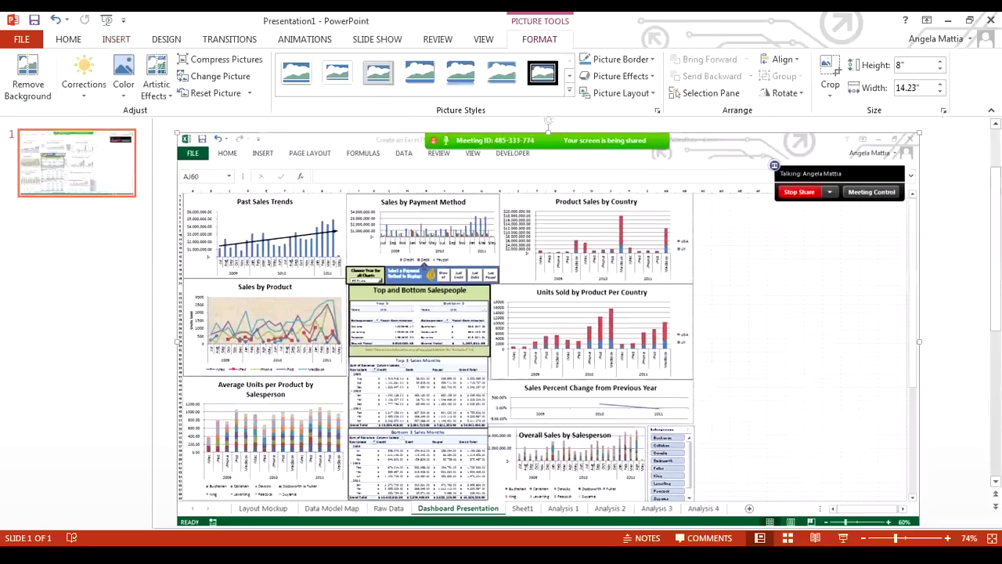
{"action": "left_click", "coordinate": [830, 92]}
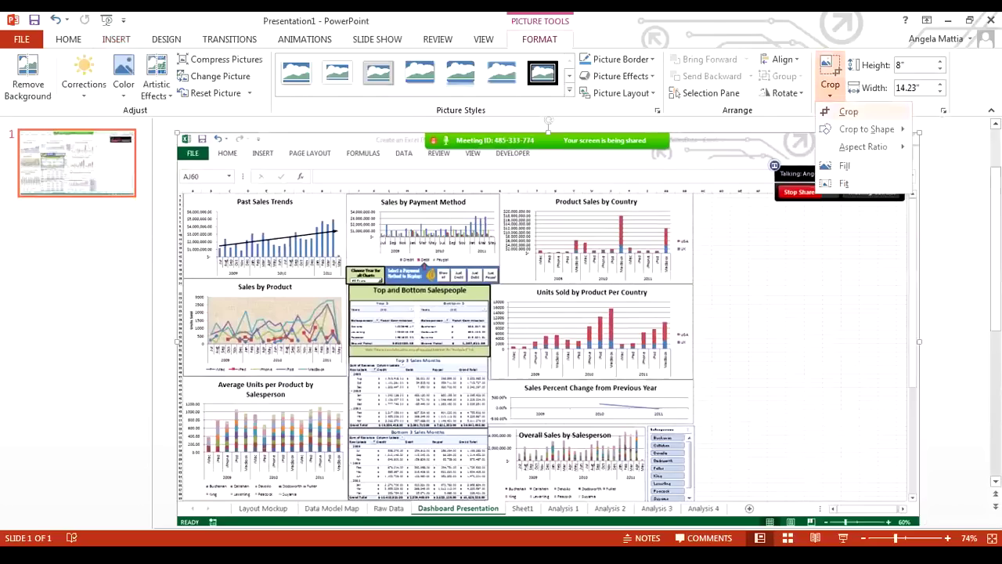
{"action": "left_click", "coordinate": [844, 105]}
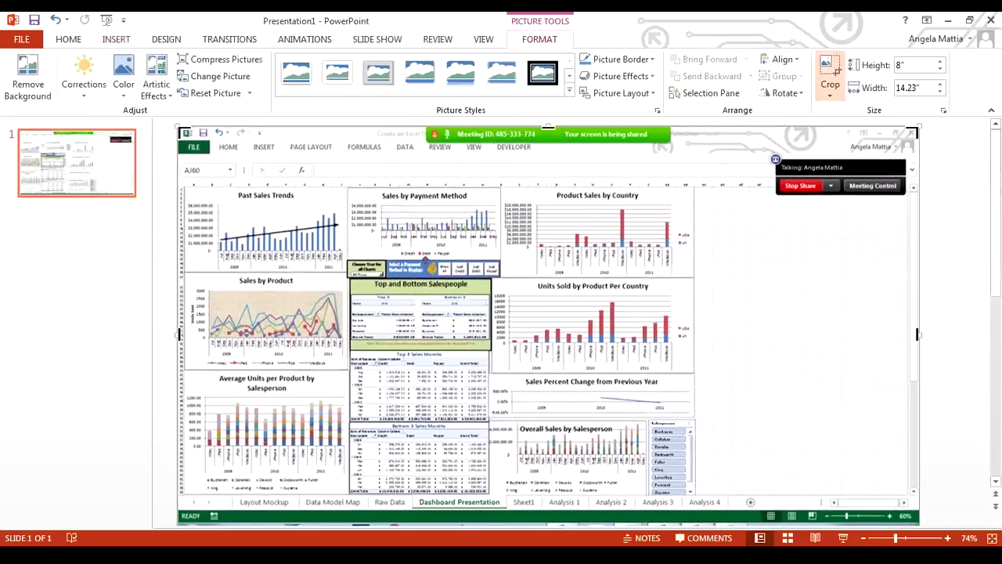
{"action": "left_click_drag", "start_coordinate": [918, 334], "coordinate": [694, 334]}
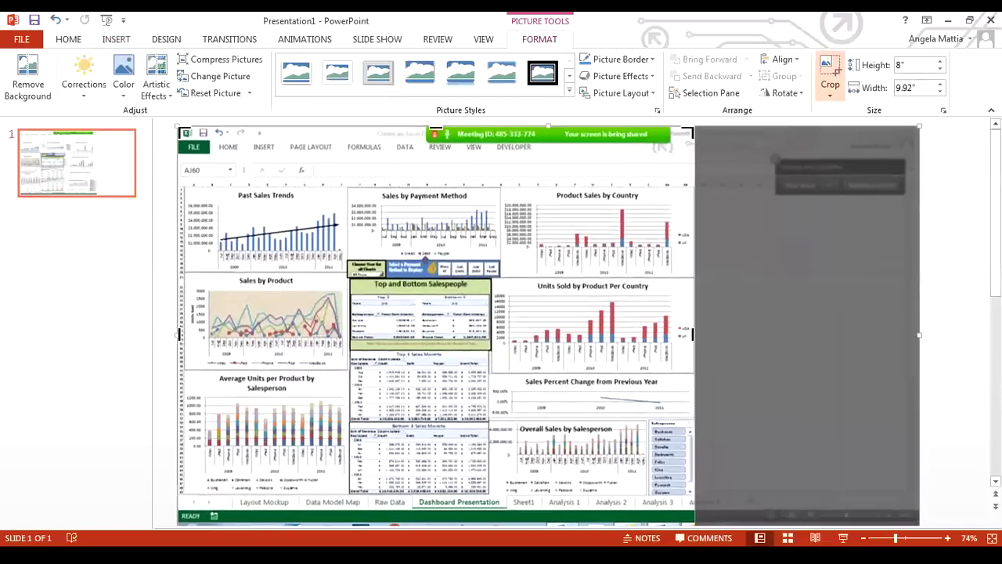
{"action": "left_click_drag", "start_coordinate": [436, 127], "coordinate": [435, 180]}
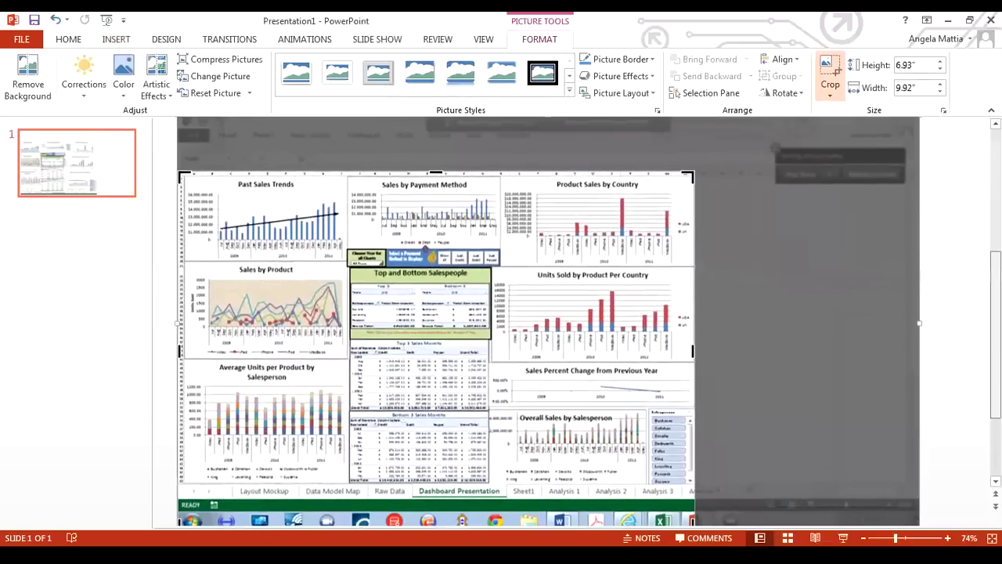
{"action": "scroll", "coordinate": [548, 321], "scroll_direction": "down", "scroll_amount": 1}
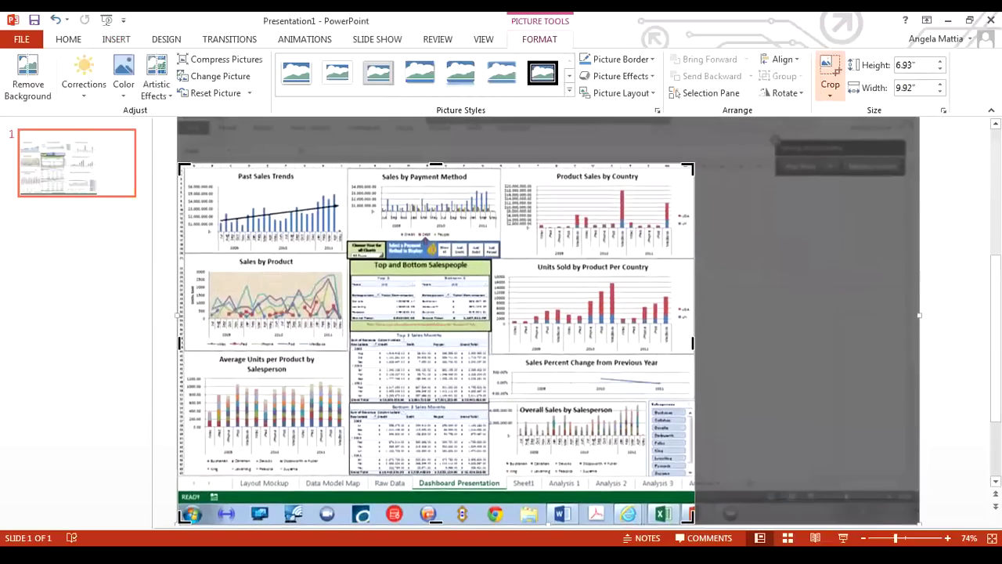
{"action": "left_click_drag", "start_coordinate": [436, 520], "coordinate": [435, 491]}
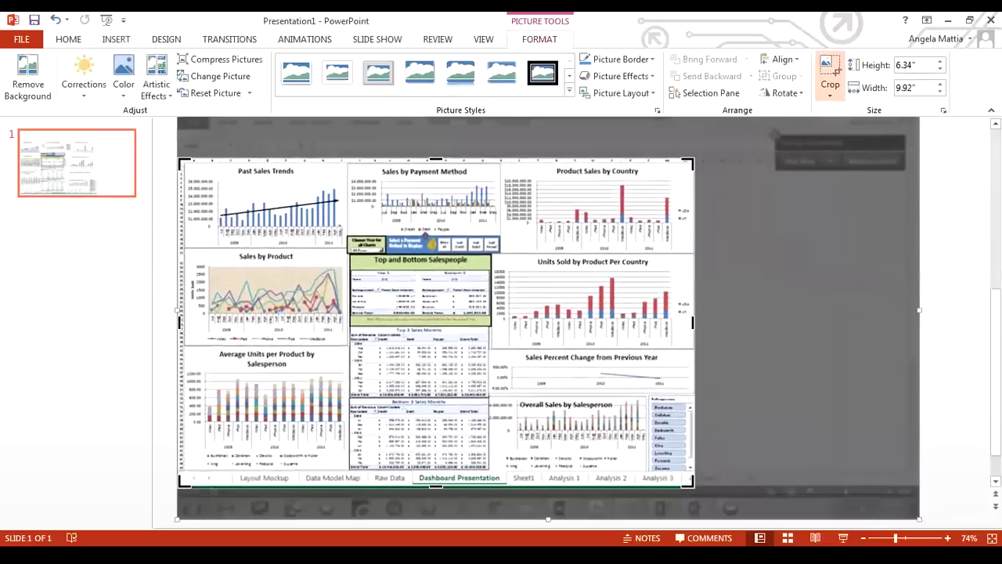
{"action": "left_click", "coordinate": [829, 74]}
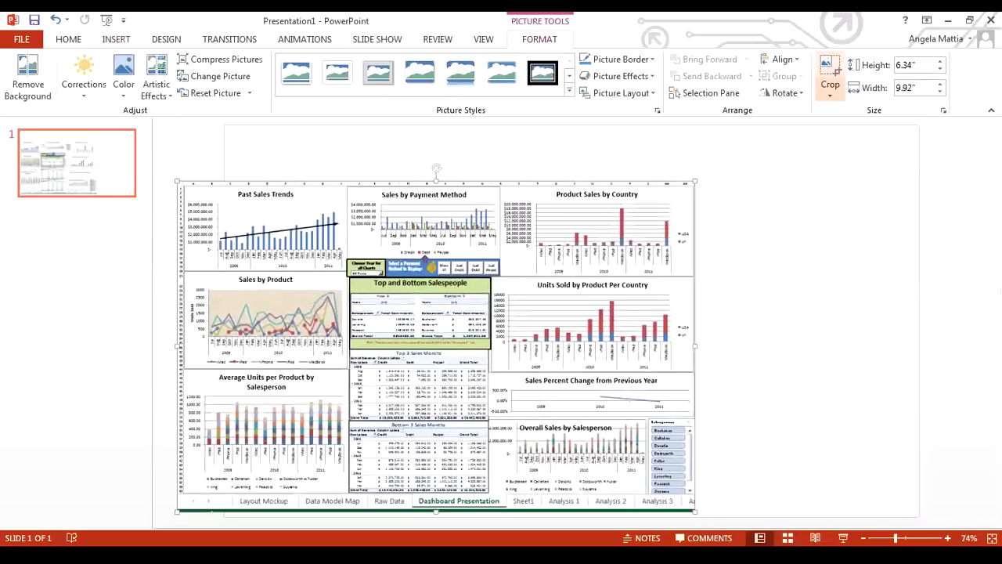
Step: Align the cropped screenshot with the slide's upper-left corner and stretch it to 13.33" wide and about 7.24" high
{"action": "left_click_drag", "start_coordinate": [294, 509], "coordinate": [340, 470]}
{"action": "left_click_drag", "start_coordinate": [484, 290], "coordinate": [484, 292]}
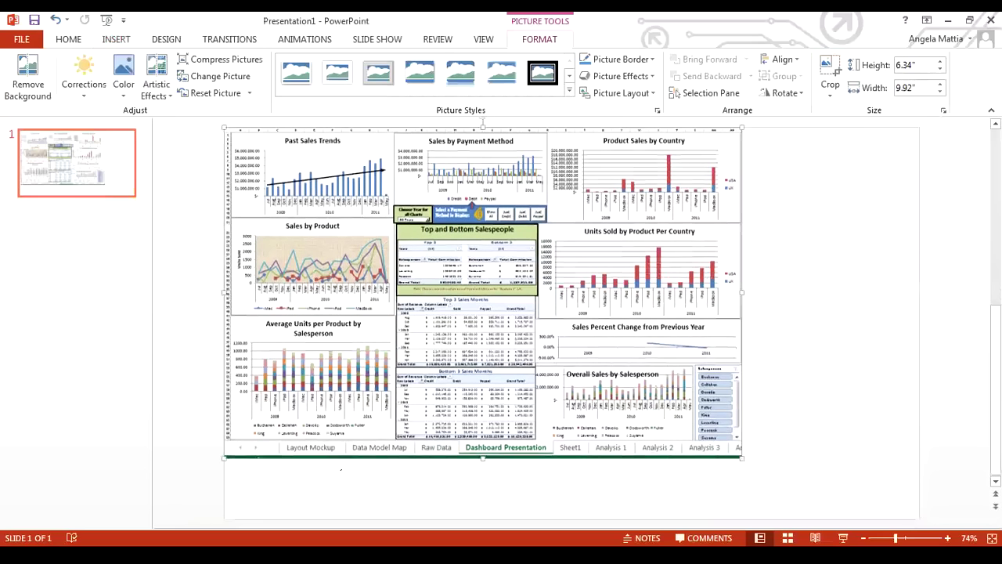
{"action": "left_click_drag", "start_coordinate": [741, 291], "coordinate": [920, 292]}
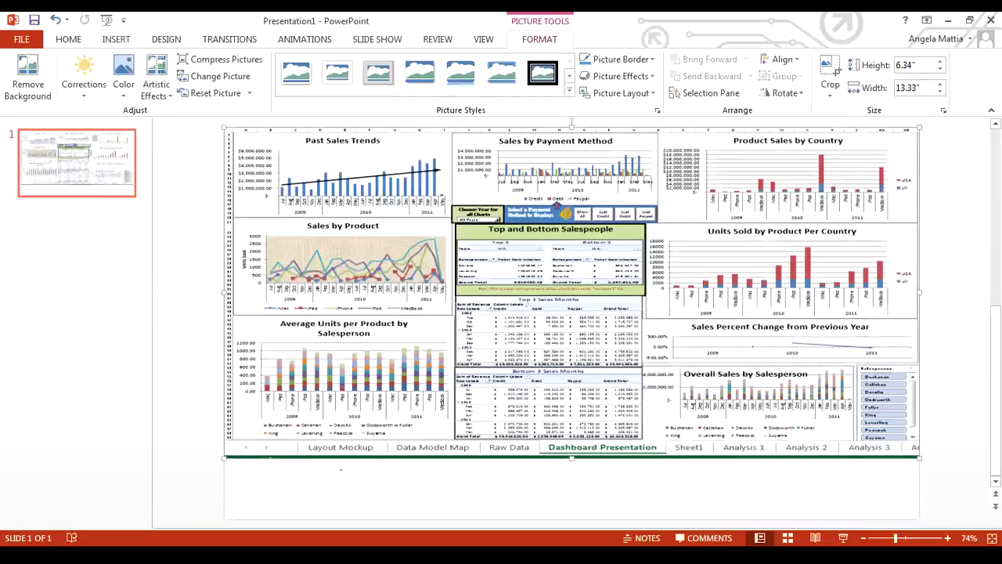
{"action": "left_click_drag", "start_coordinate": [571, 292], "coordinate": [572, 336]}
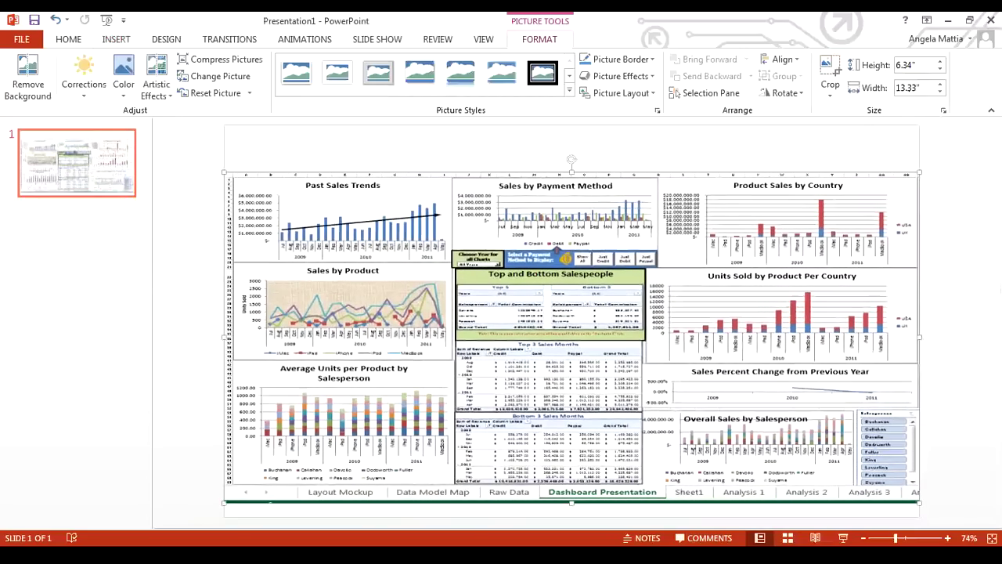
{"action": "left_click_drag", "start_coordinate": [572, 172], "coordinate": [572, 126]}
{"action": "left_click_drag", "start_coordinate": [571, 291], "coordinate": [571, 294]}
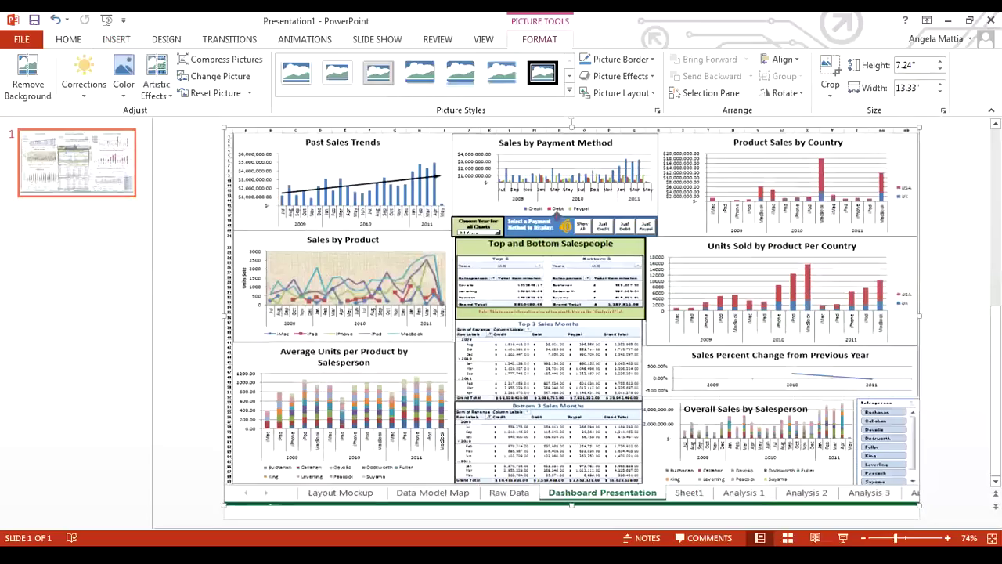
Step: Add two new title-and-content slides after the dashboard slide
{"action": "left_click", "coordinate": [77, 202]}
{"action": "left_click", "coordinate": [116, 39]}
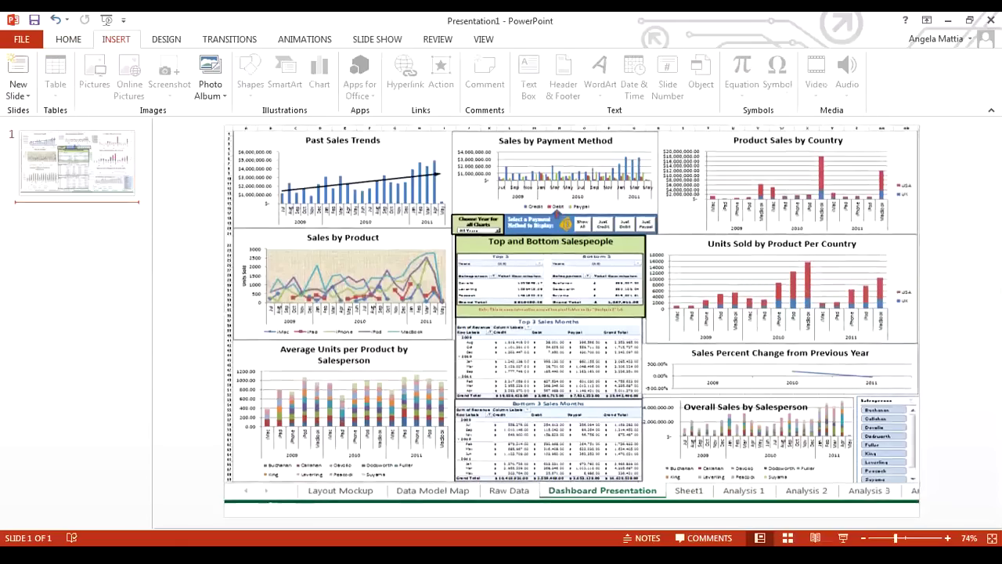
{"action": "key", "text": "ctrl+m"}
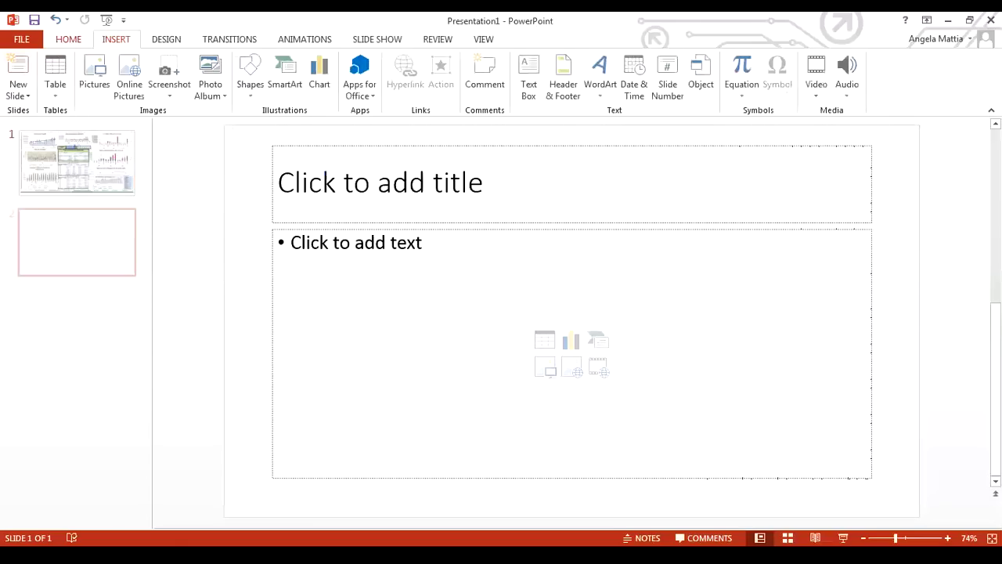
{"action": "key", "text": "ctrl+m"}
Step: Copy the Past Sales Trends chart from the Excel dashboard and paste it into slide 2's content area in PowerPoint
{"action": "left_click", "coordinate": [77, 242]}
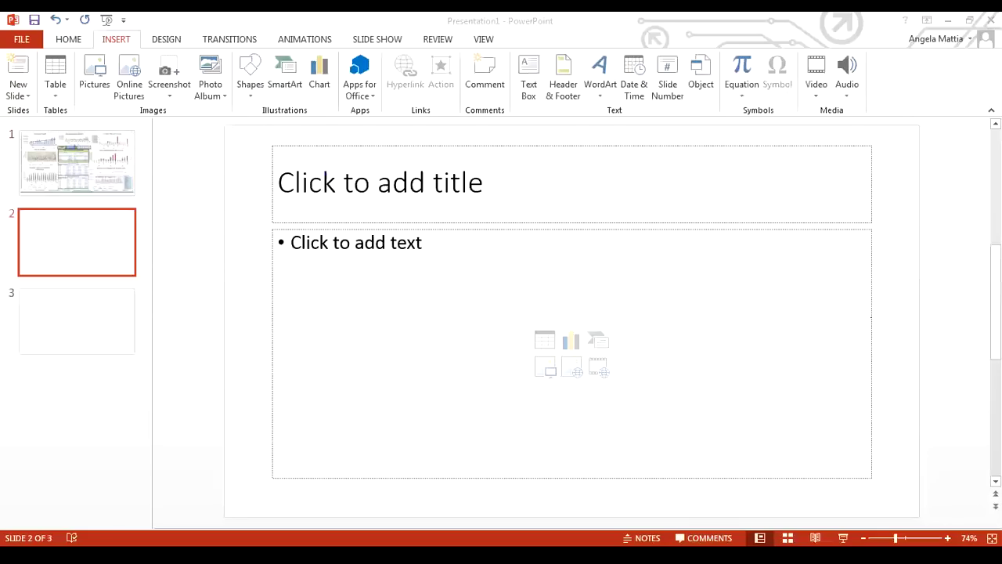
{"action": "key", "text": "alt+Tab"}
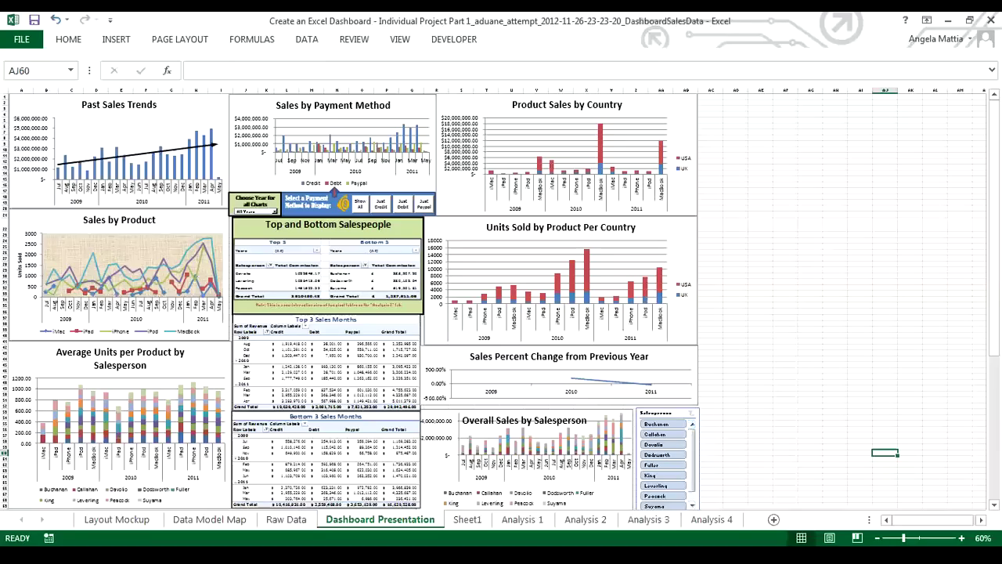
{"action": "left_click", "coordinate": [119, 153]}
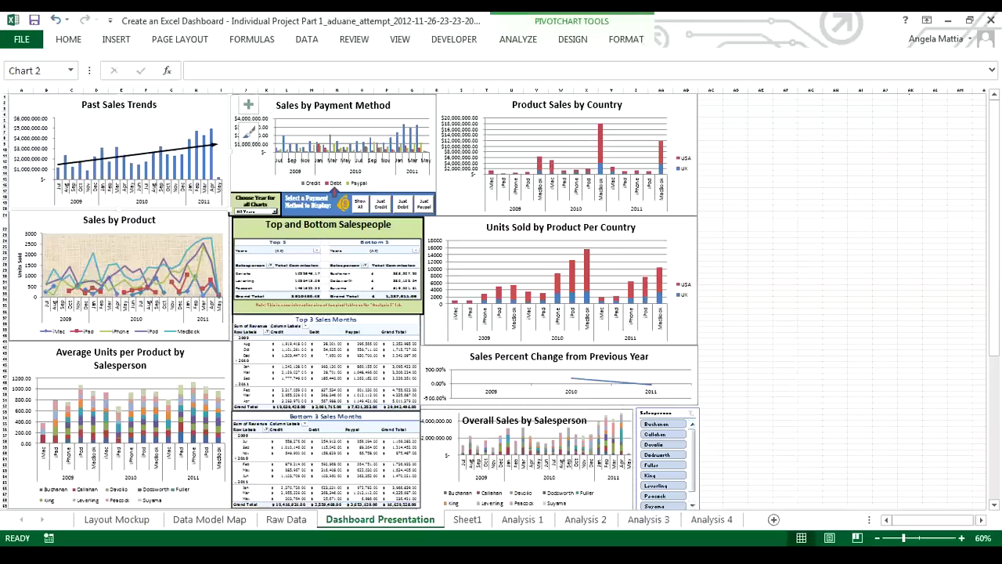
{"action": "key", "text": "alt+Tab"}
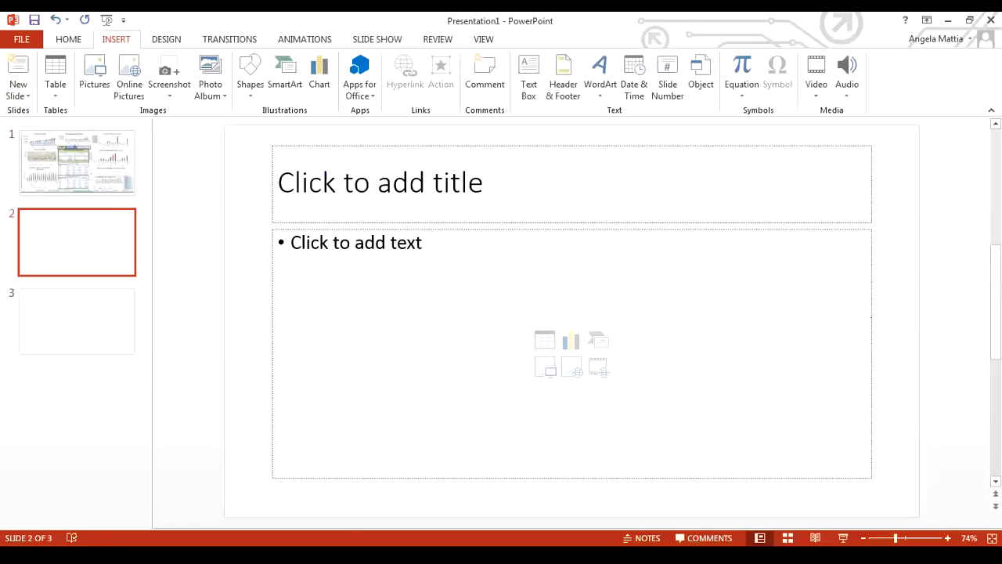
{"action": "left_click", "coordinate": [290, 242]}
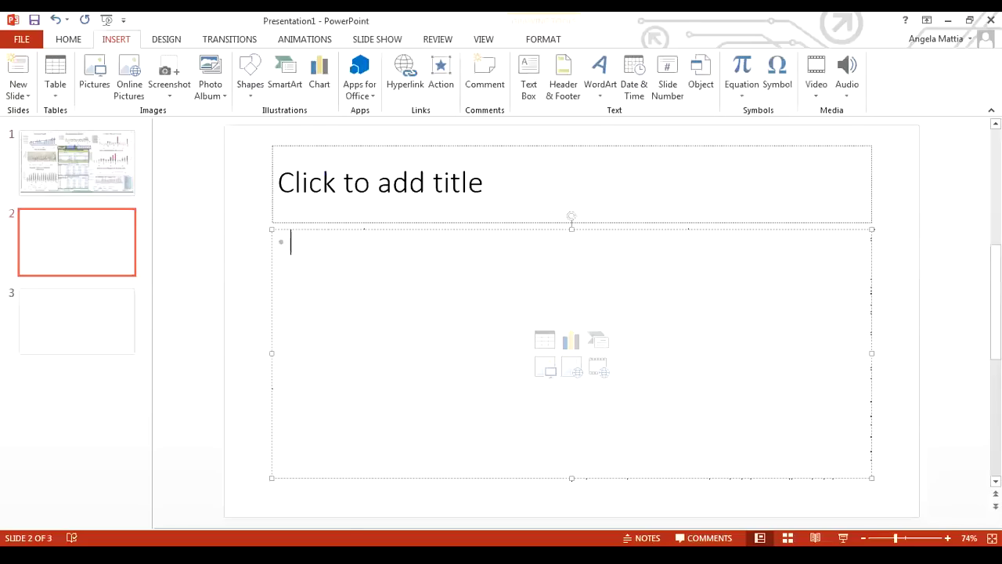
{"action": "right_click", "coordinate": [343, 264]}
{"action": "left_click", "coordinate": [374, 330]}
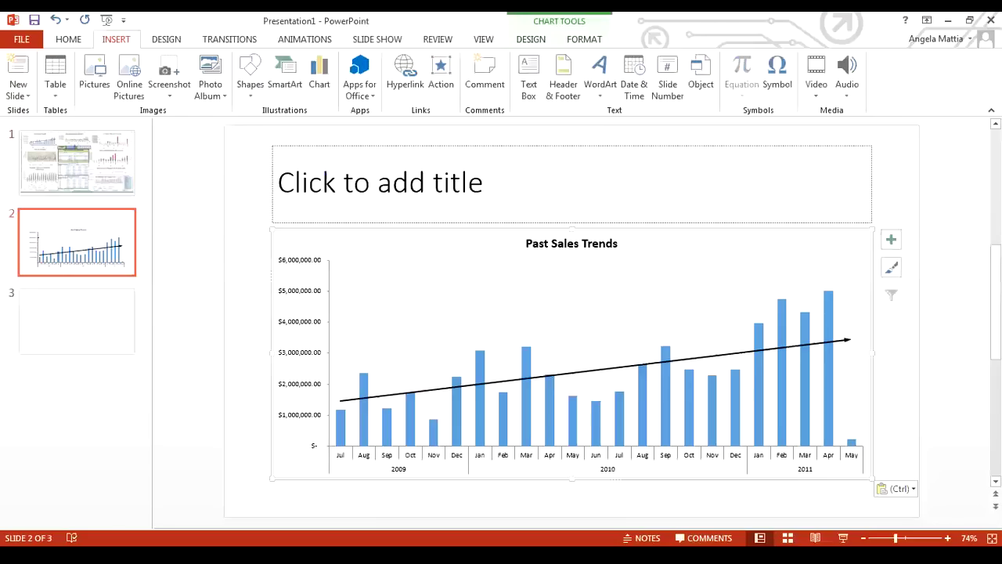
Step: Enter "Slide 3" as the bullet text in the third slide's content placeholder
{"action": "left_click", "coordinate": [77, 320]}
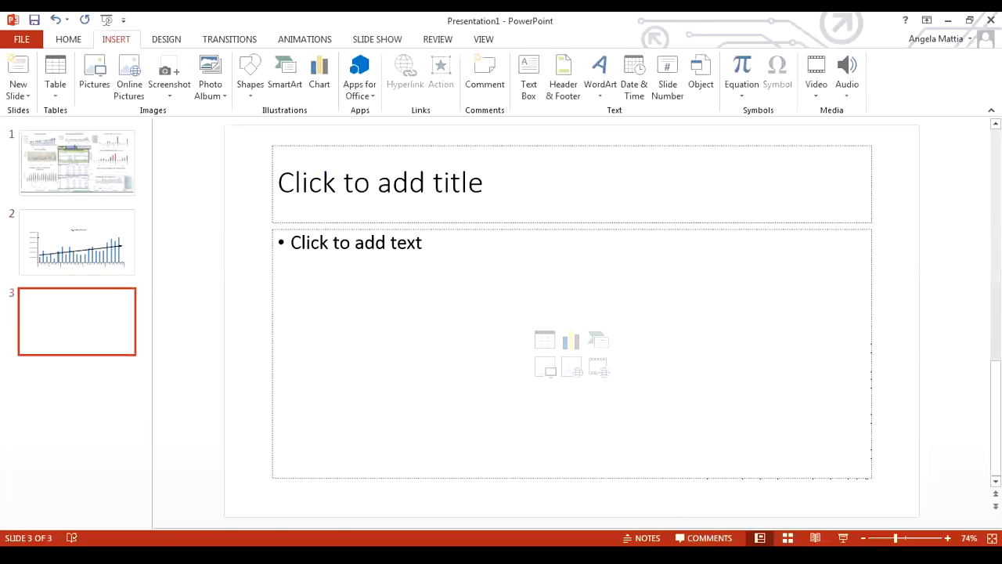
{"action": "left_click", "coordinate": [301, 304]}
{"action": "type", "text": "S"}
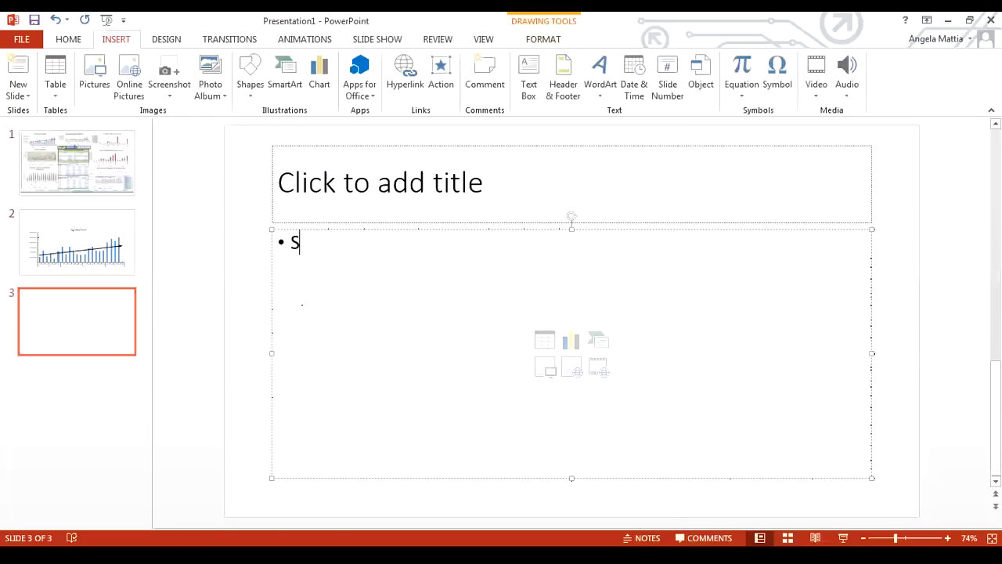
{"action": "type", "text": "lide"}
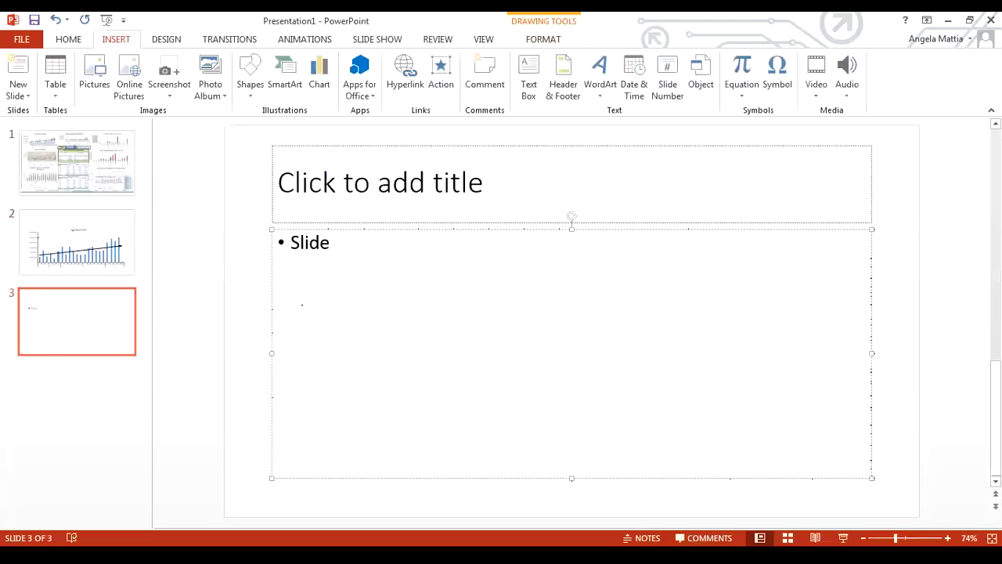
{"action": "type", "text": "3"}
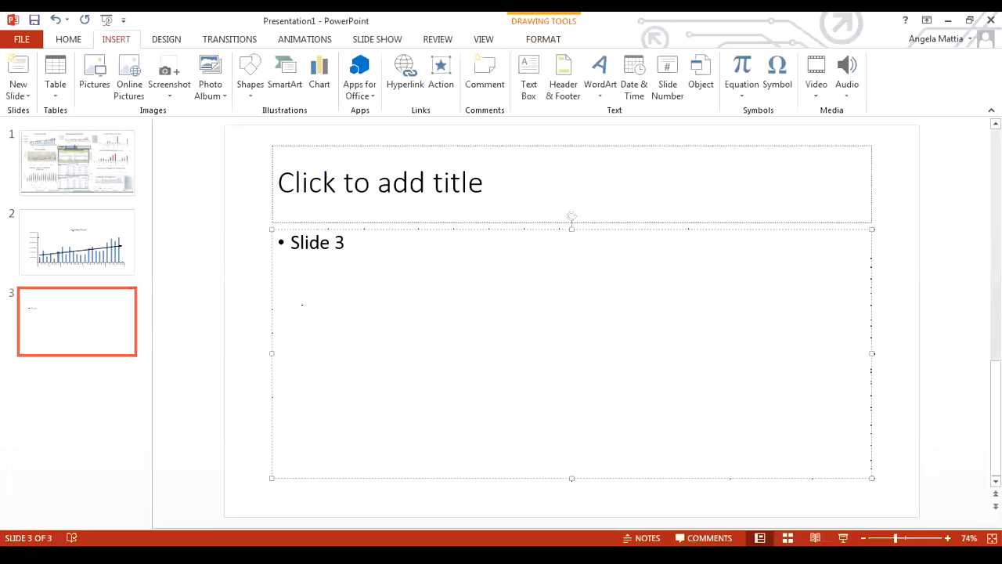
{"action": "left_click", "coordinate": [77, 321]}
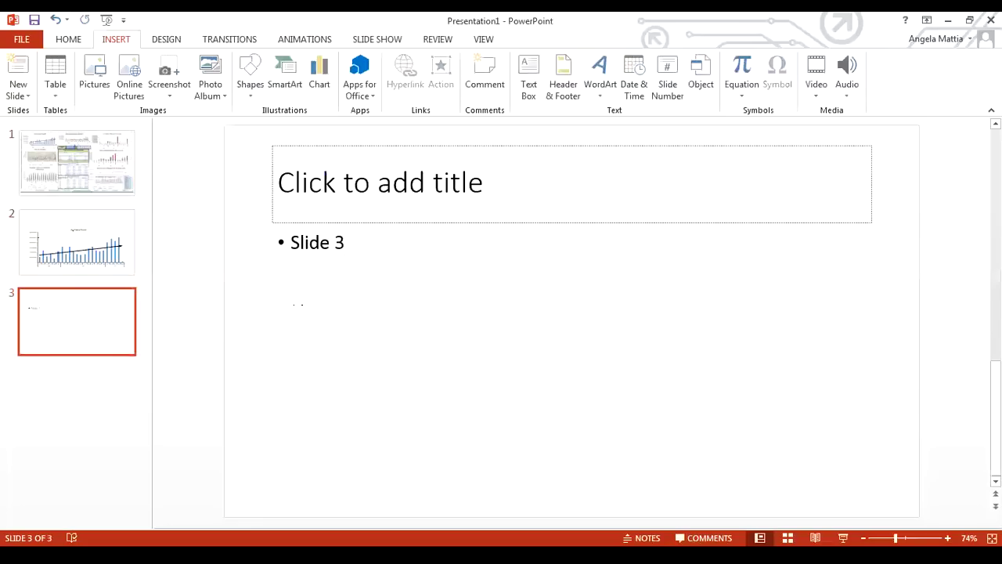
Step: Record the slide show from the beginning with slide and animation timings, narrations and laser pointer, advancing through the slides
{"action": "left_click", "coordinate": [376, 39]}
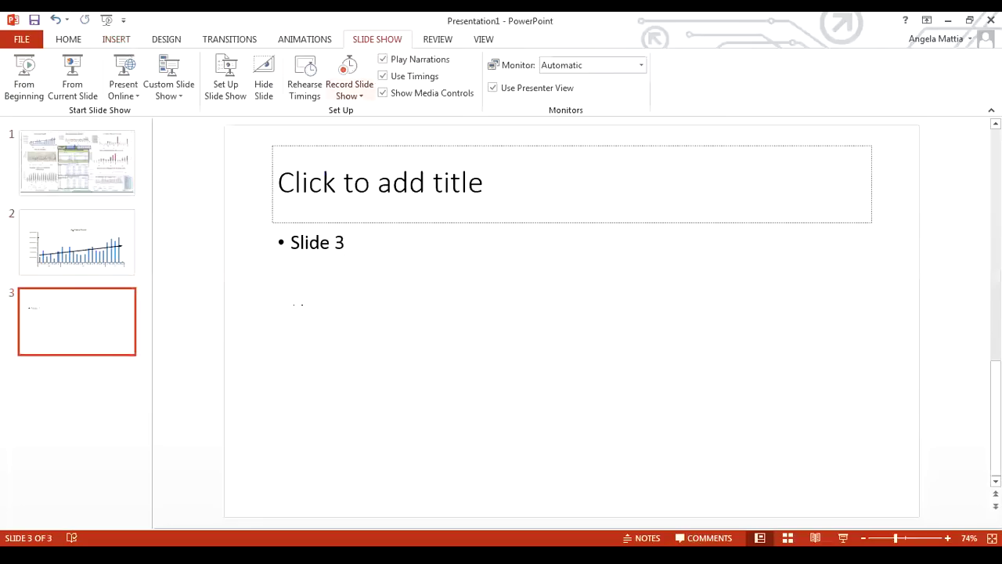
{"action": "left_click", "coordinate": [349, 90]}
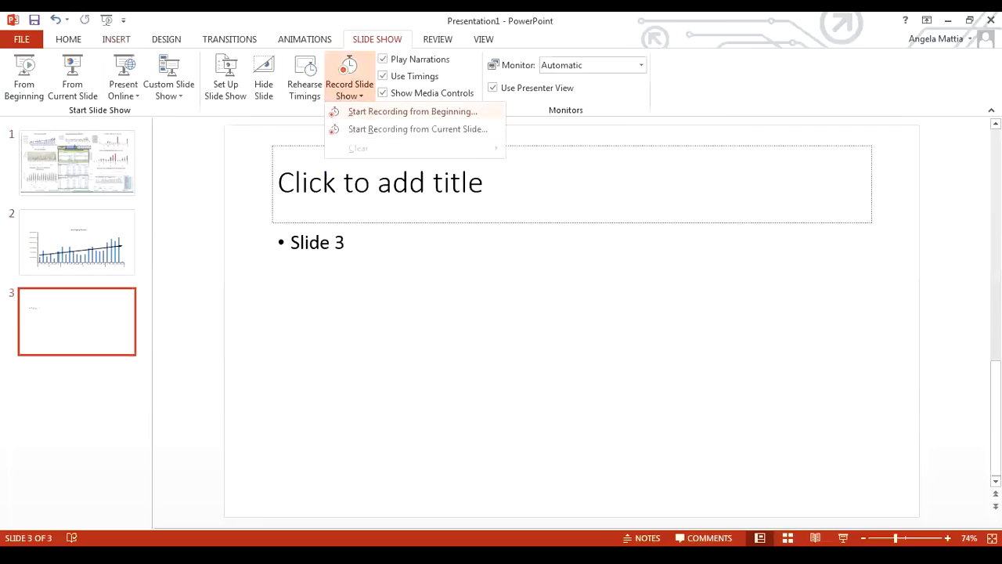
{"action": "left_click", "coordinate": [413, 112]}
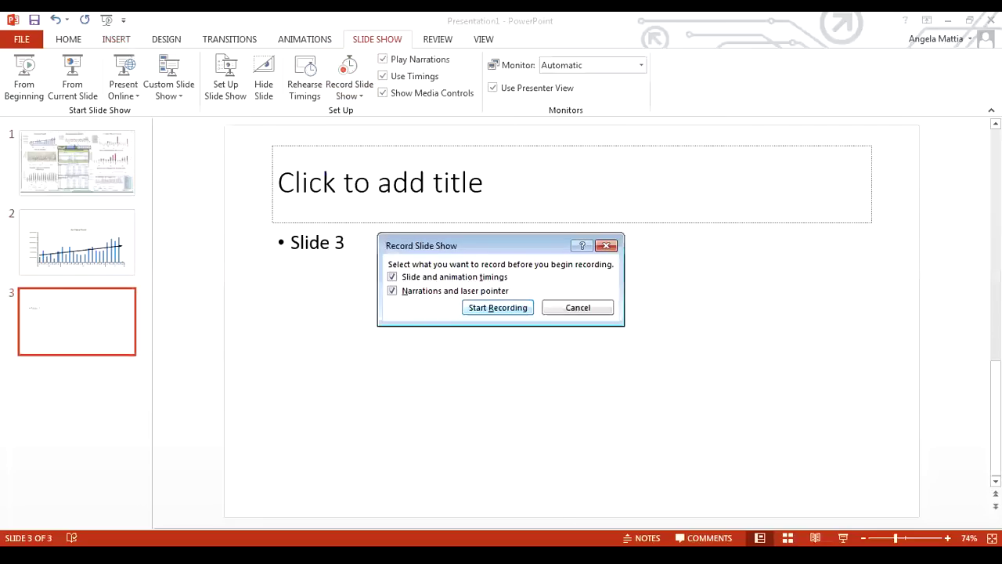
{"action": "key", "text": "Return"}
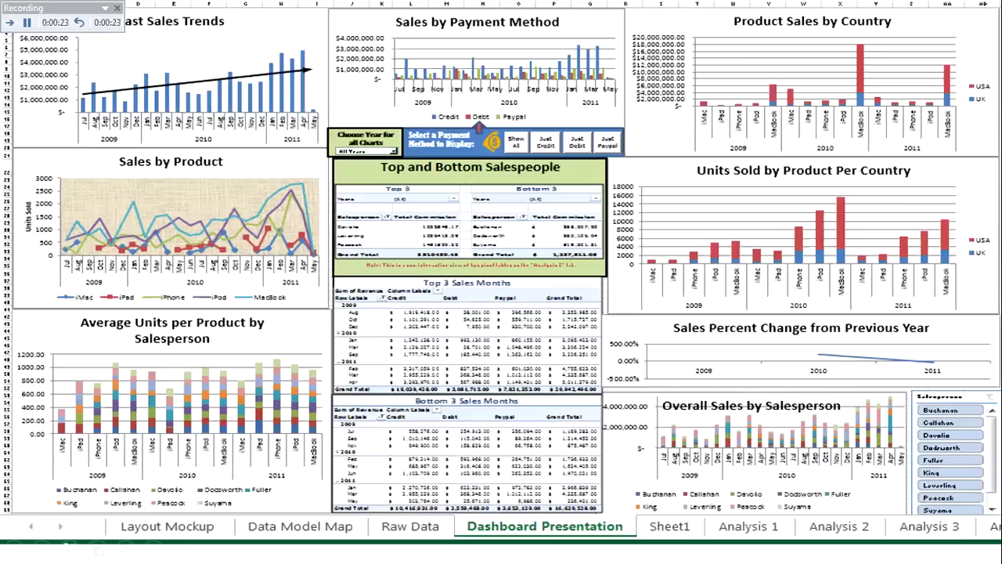
{"action": "key", "text": "Right"}
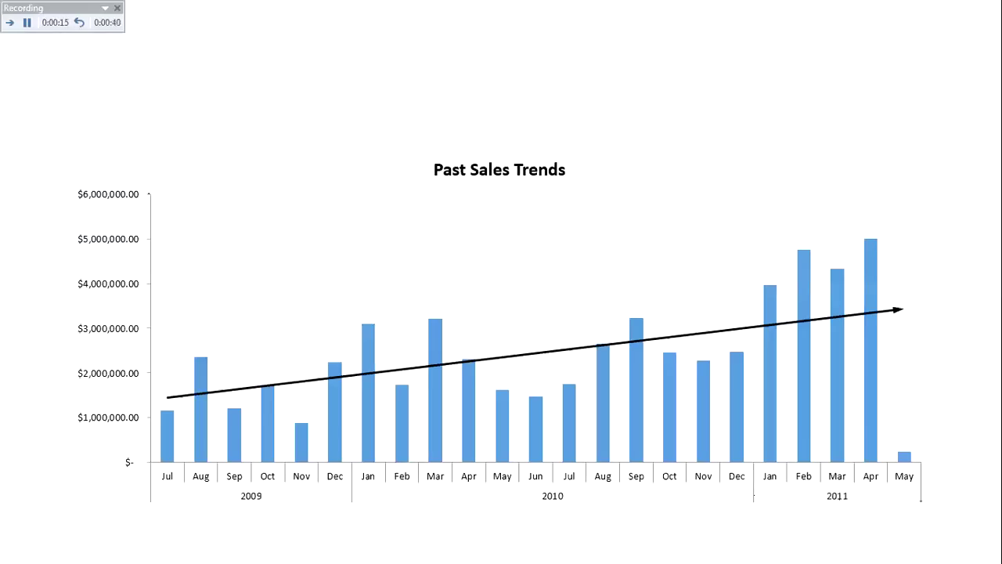
{"action": "key", "text": "Right"}
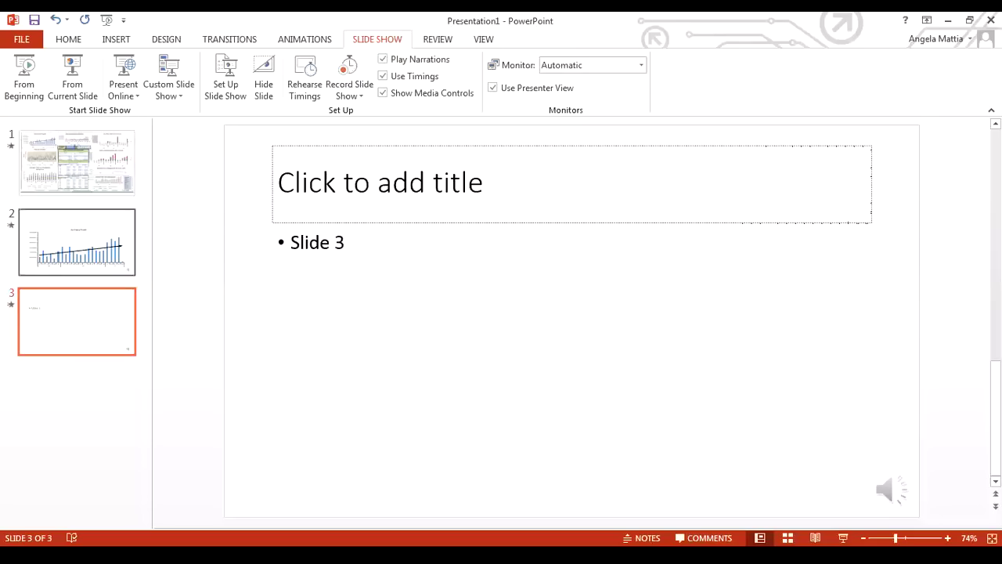
Step: Check slides 1, 2 and 3 for their recorded narration audio
{"action": "left_click", "coordinate": [77, 163]}
{"action": "mouse_move", "coordinate": [890, 490]}
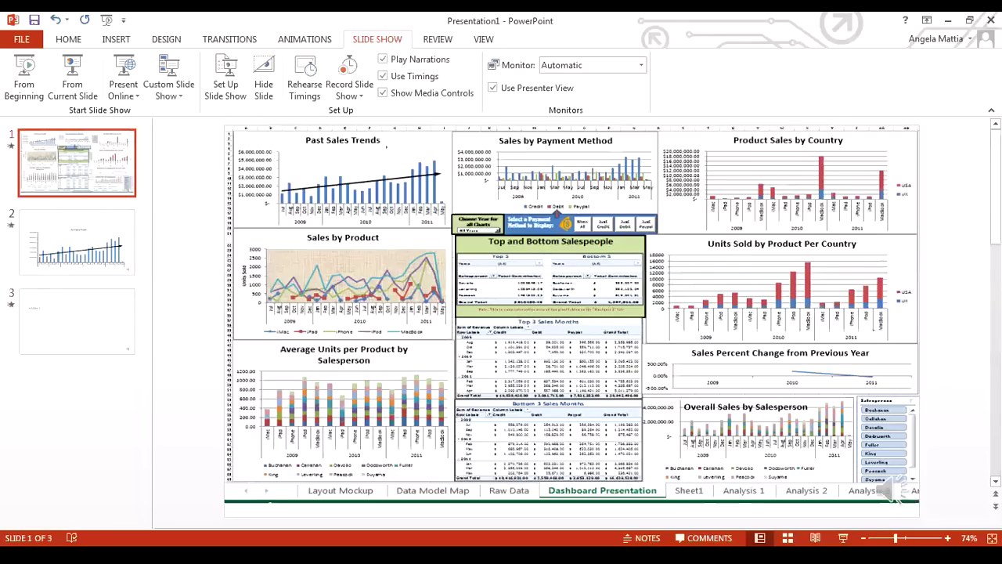
{"action": "left_click", "coordinate": [77, 242]}
{"action": "left_click", "coordinate": [77, 321]}
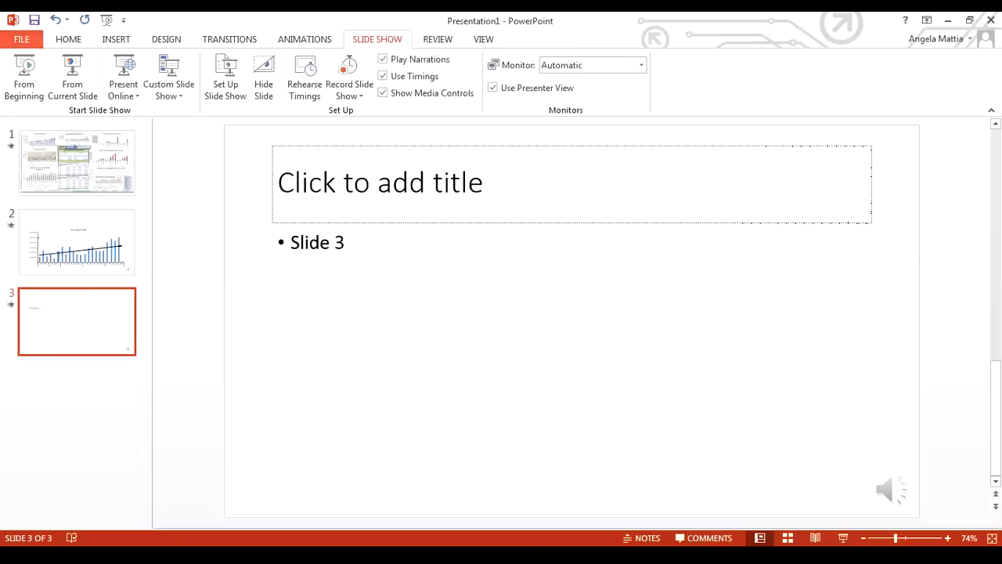
Step: Save the presentation to SkyDrive in MPEG-4 Video format under the file name Presentation1
{"action": "left_click", "coordinate": [22, 39]}
{"action": "left_click", "coordinate": [34, 185]}
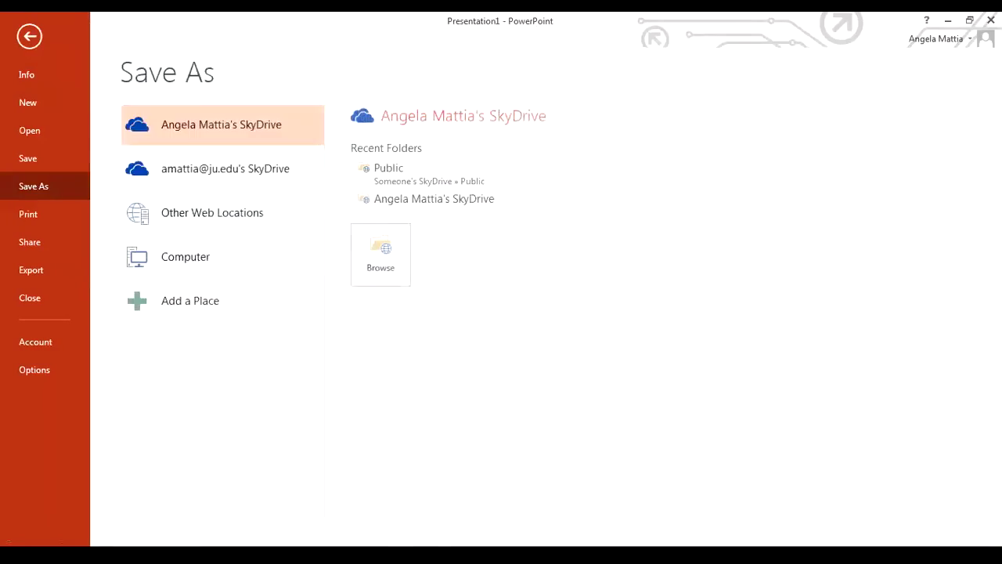
{"action": "left_click", "coordinate": [381, 255]}
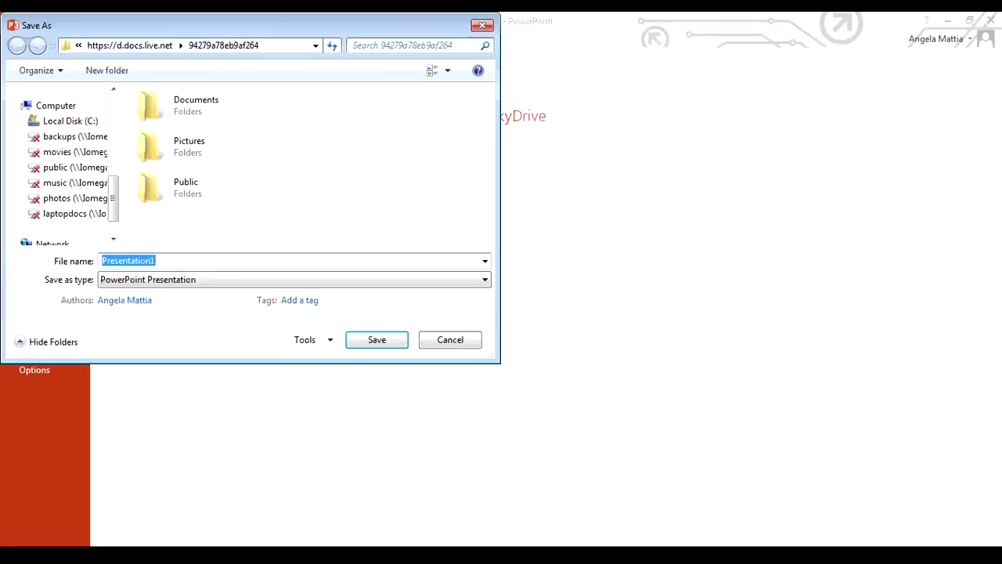
{"action": "left_click", "coordinate": [293, 279]}
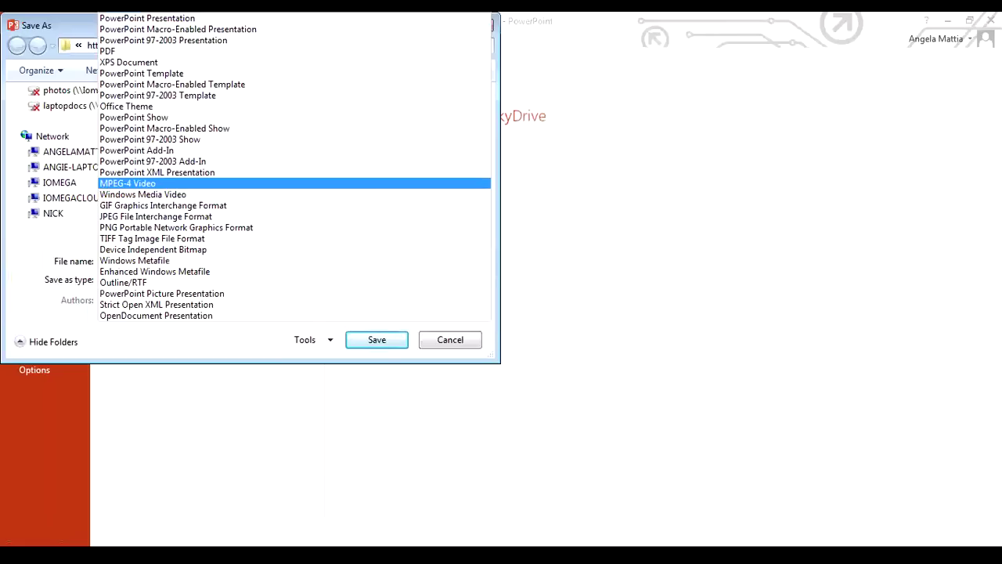
{"action": "key", "text": "Return"}
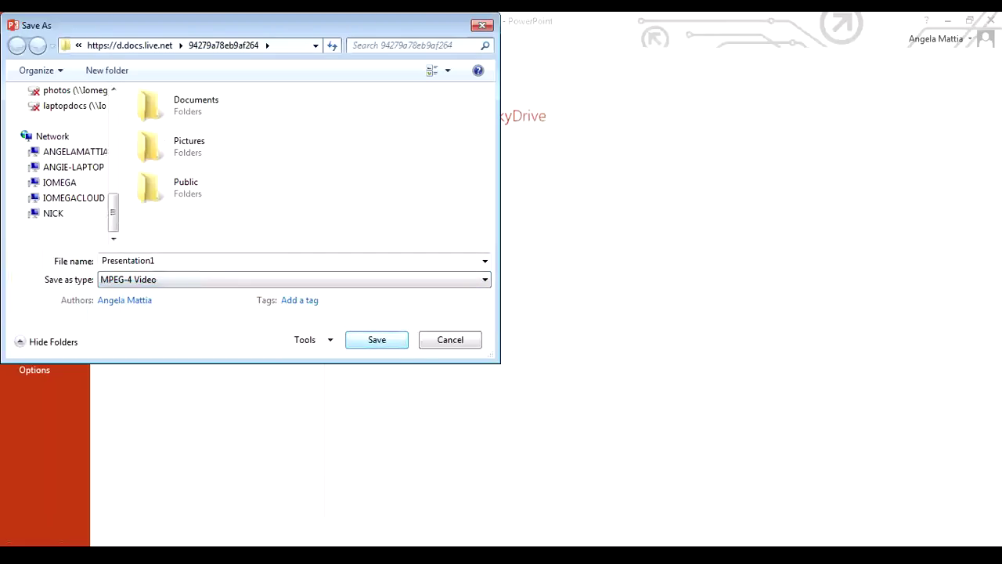
{"action": "key", "text": "Return"}
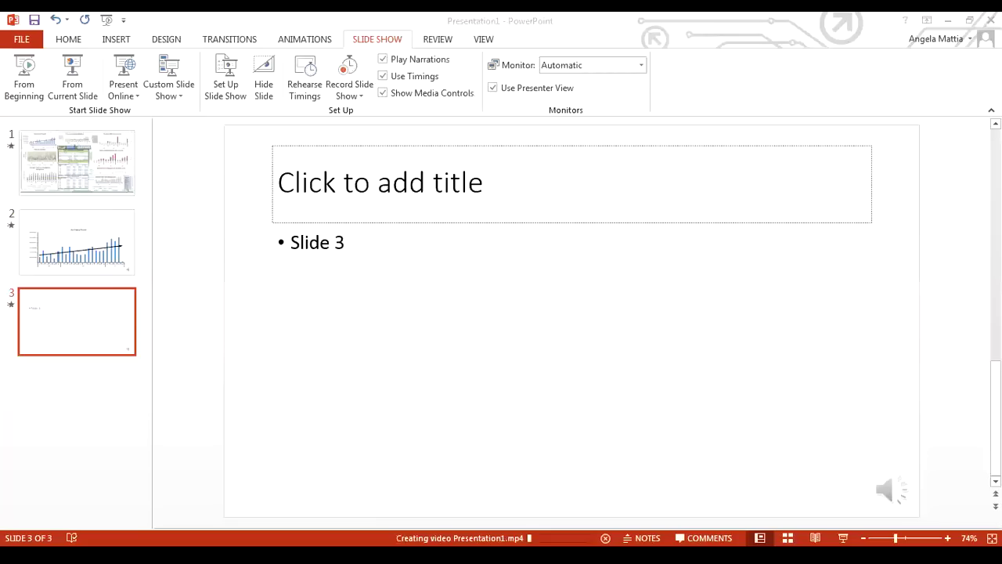
Step: Switch to Internet Explorer, go to YouTube's upload page and upload the VoicePP video file
{"action": "key", "text": "alt+Tab"}
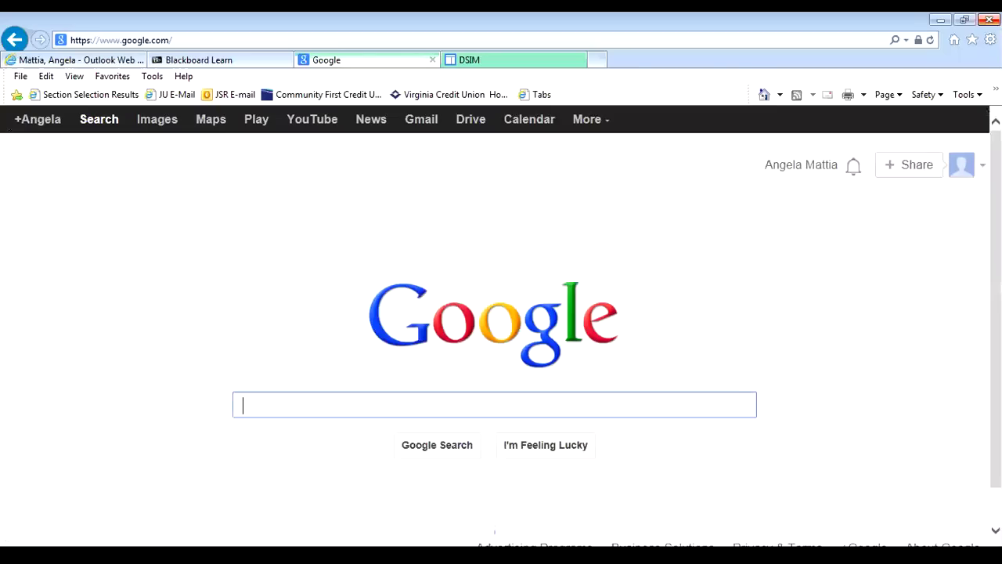
{"action": "left_click", "coordinate": [312, 119]}
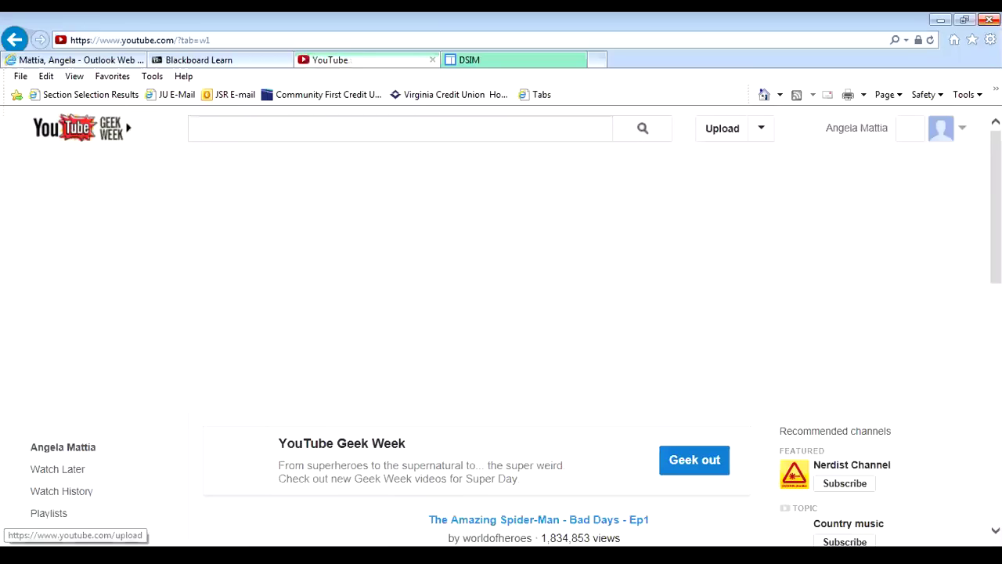
{"action": "left_click", "coordinate": [721, 127]}
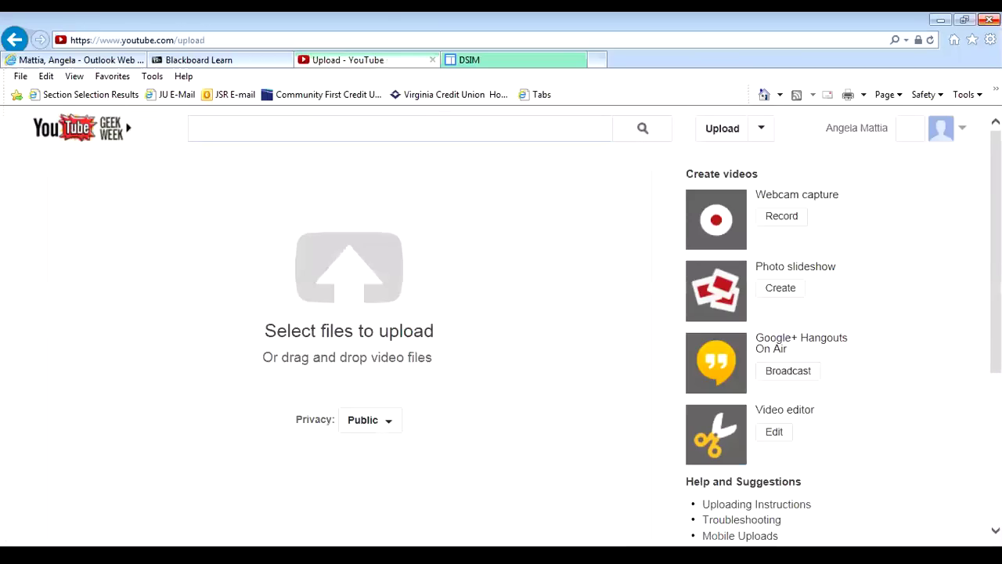
{"action": "left_click", "coordinate": [349, 268]}
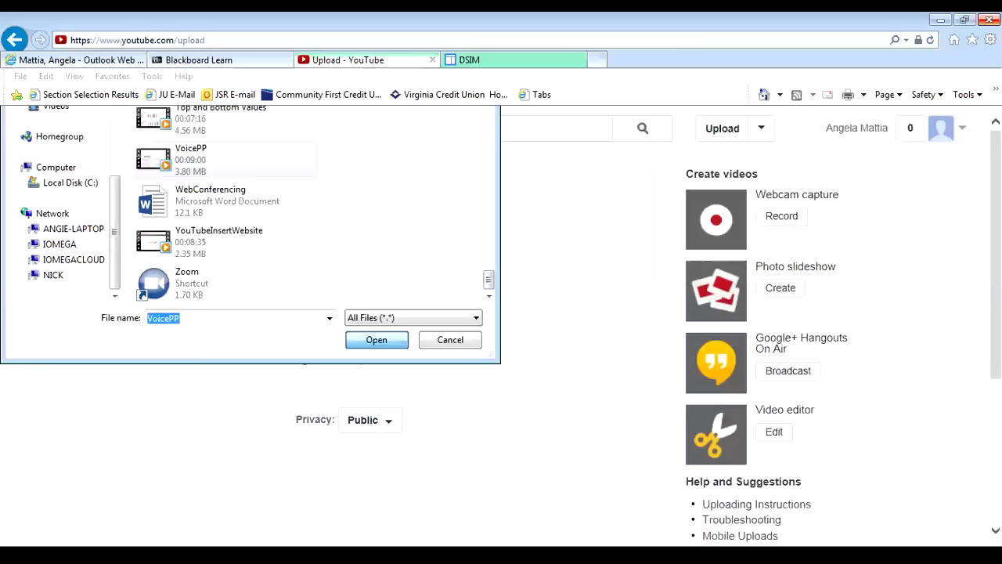
{"action": "key", "text": "Return"}
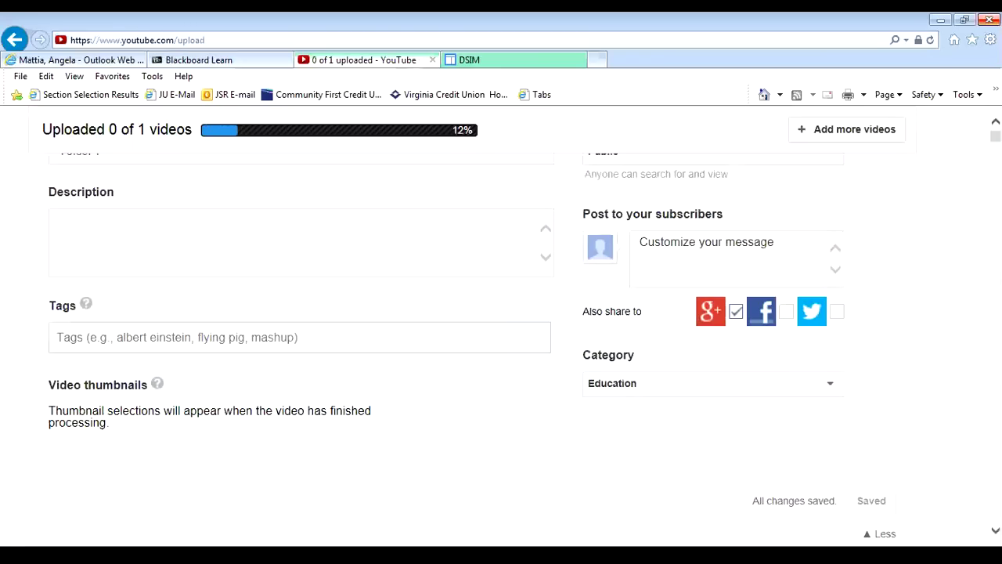
Step: Enter the presenter's full name as one word as a tag for the VoicePP video
{"action": "left_click", "coordinate": [56, 336]}
{"action": "type", "text": "an"}
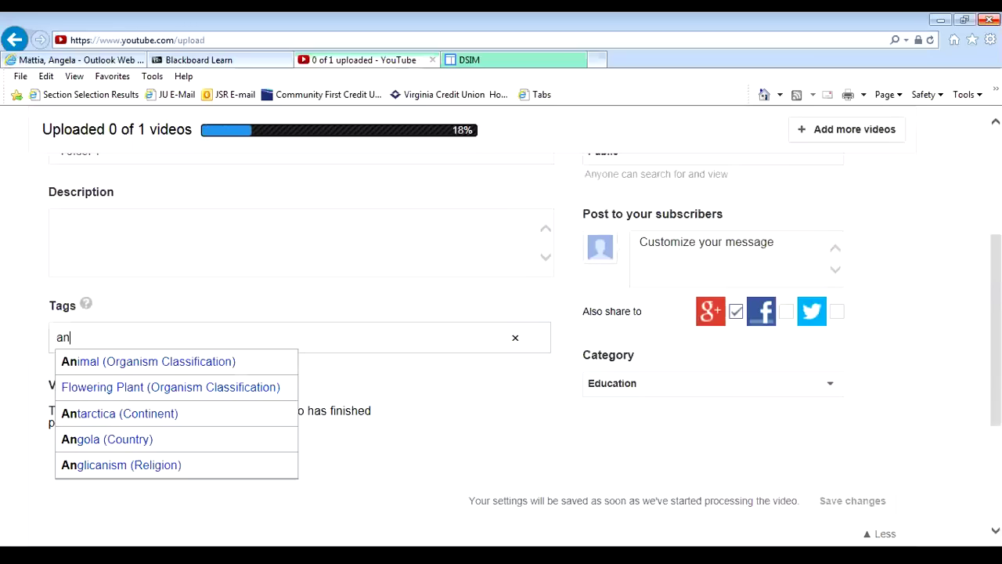
{"action": "type", "text": "gela"}
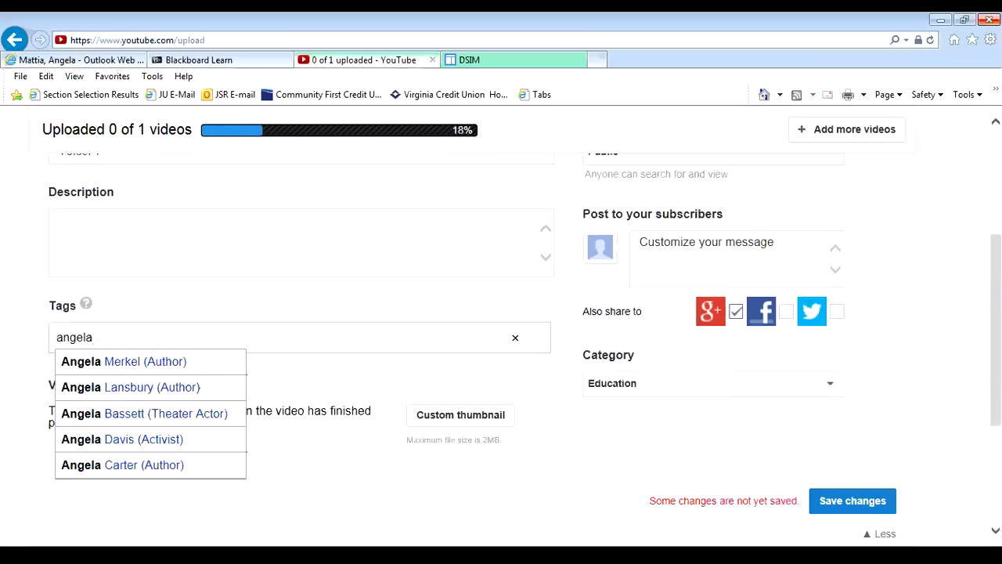
{"action": "type", "text": "mattia"}
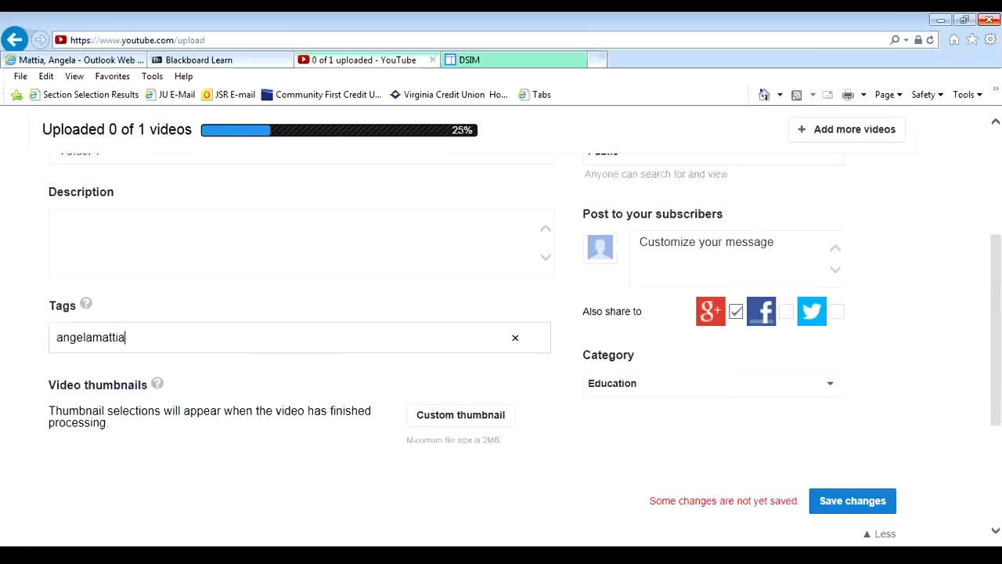
Step: Set the VoicePP video's privacy to Unlisted and dismiss the Quicktime settings notice
{"action": "scroll", "coordinate": [501, 344], "scroll_direction": "up", "scroll_amount": 4}
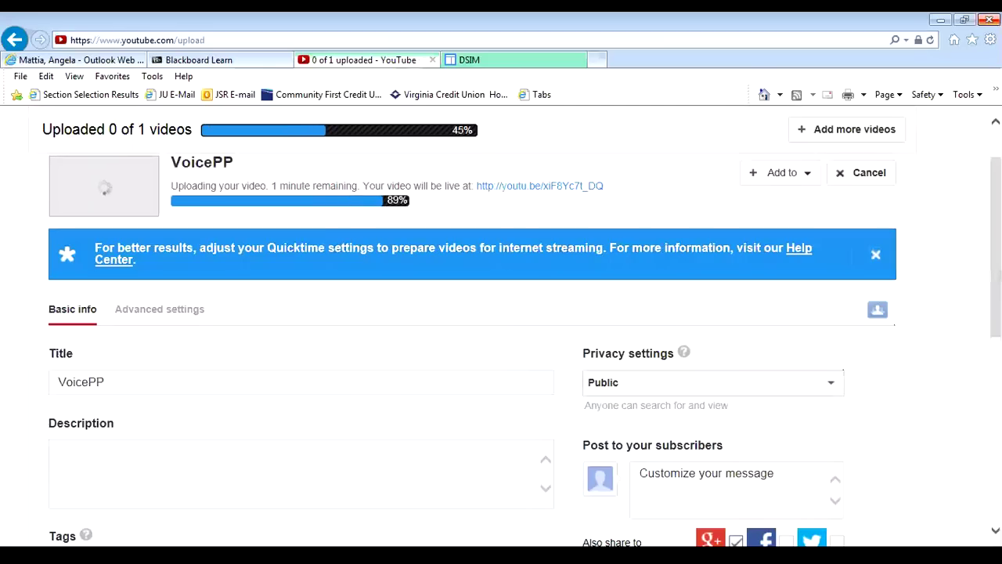
{"action": "scroll", "coordinate": [501, 329], "scroll_direction": "down", "scroll_amount": 1}
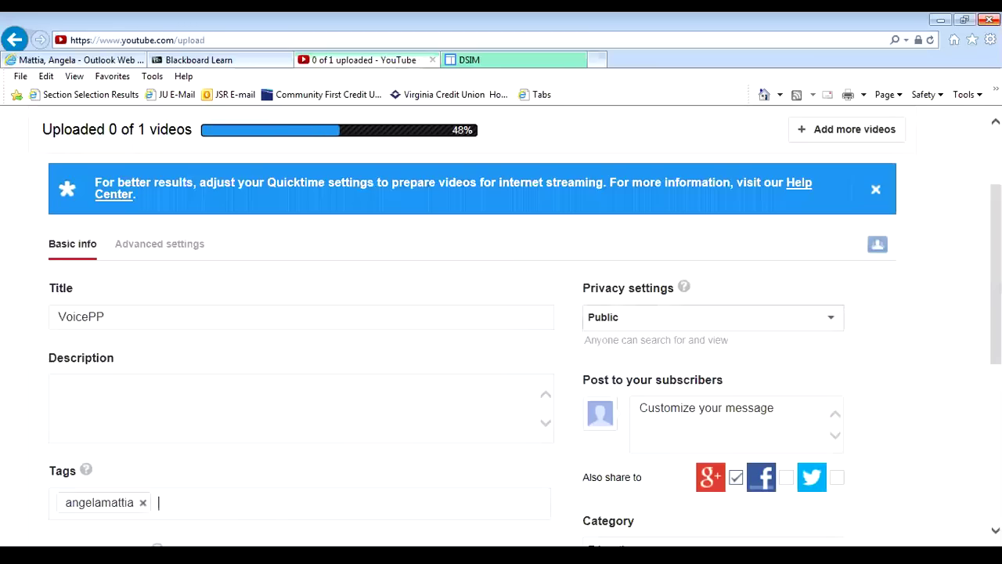
{"action": "left_click", "coordinate": [712, 317]}
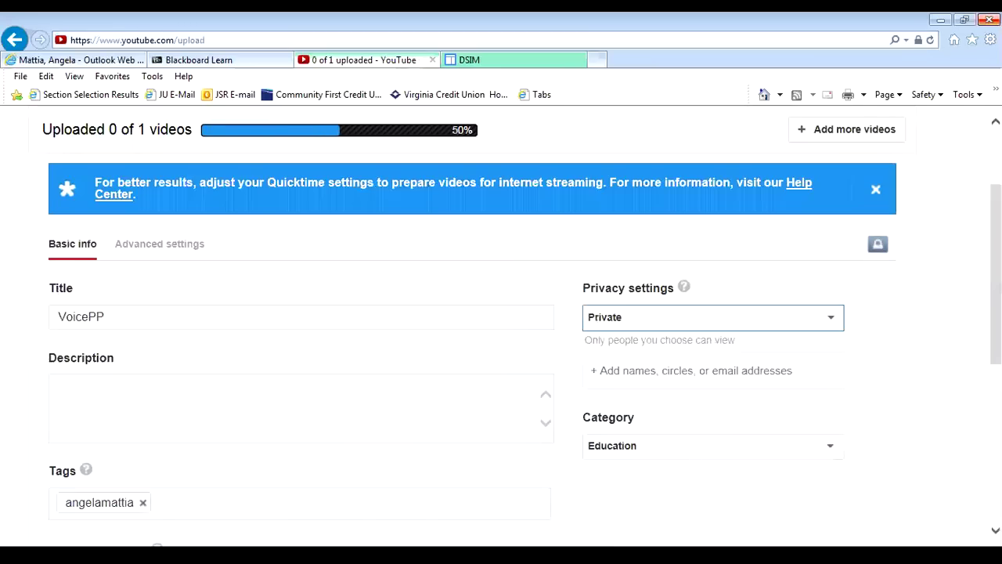
{"action": "key", "text": "Up"}
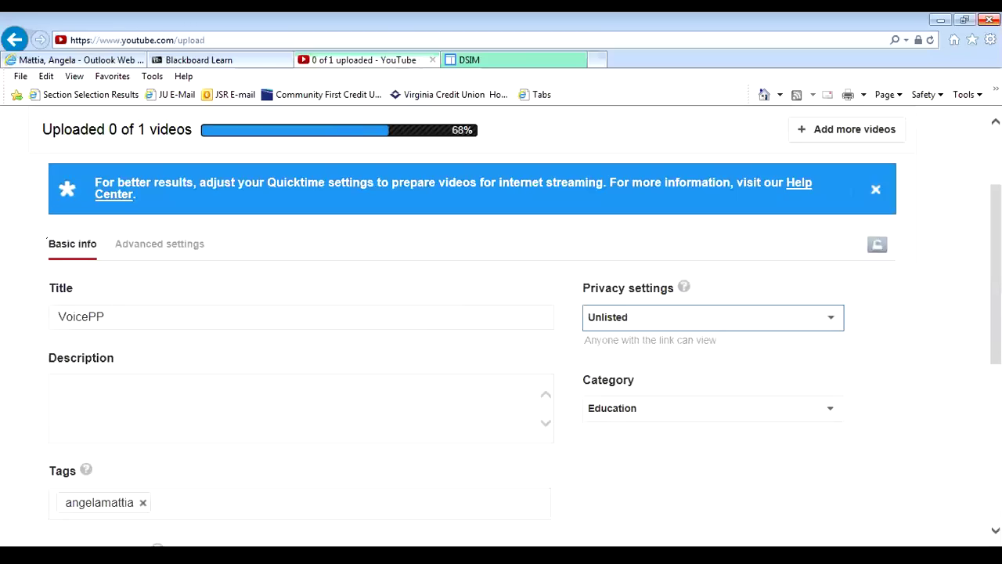
{"action": "left_click", "coordinate": [875, 188]}
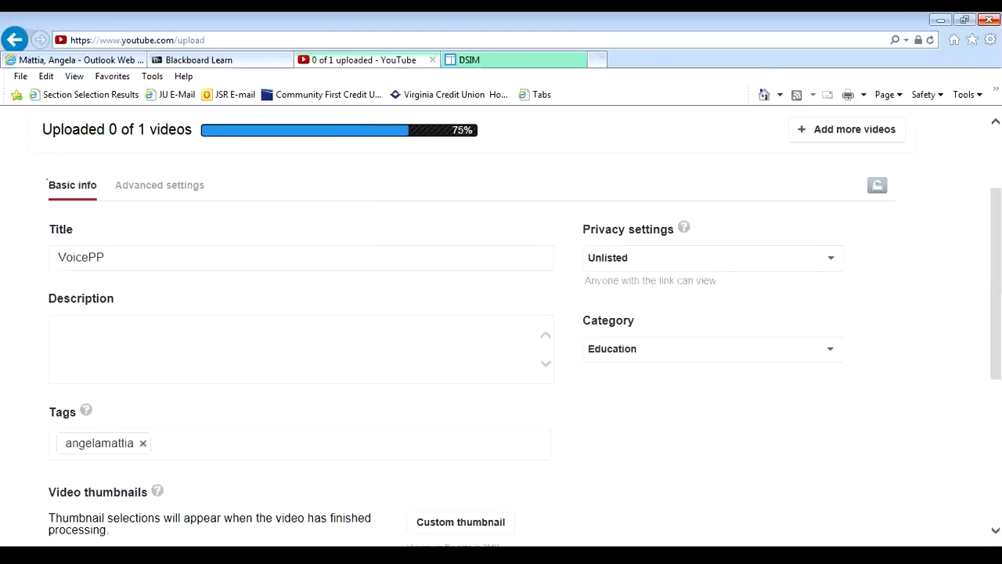
Step: Copy the VoicePP video's share link and open the DSIM site's Home page for editing
{"action": "scroll", "coordinate": [544, 251], "scroll_direction": "up", "scroll_amount": 3}
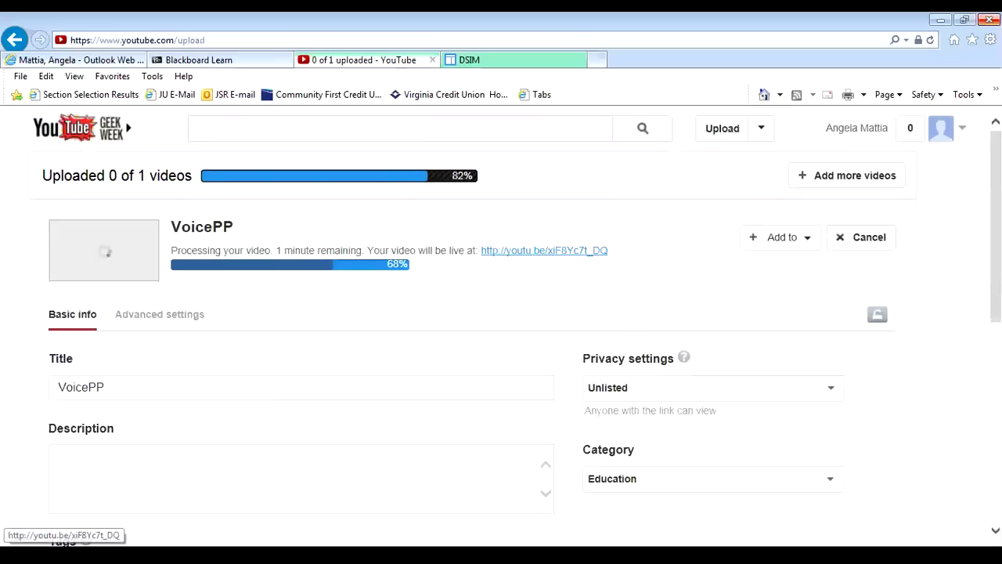
{"action": "left_click_drag", "start_coordinate": [609, 250], "coordinate": [586, 223]}
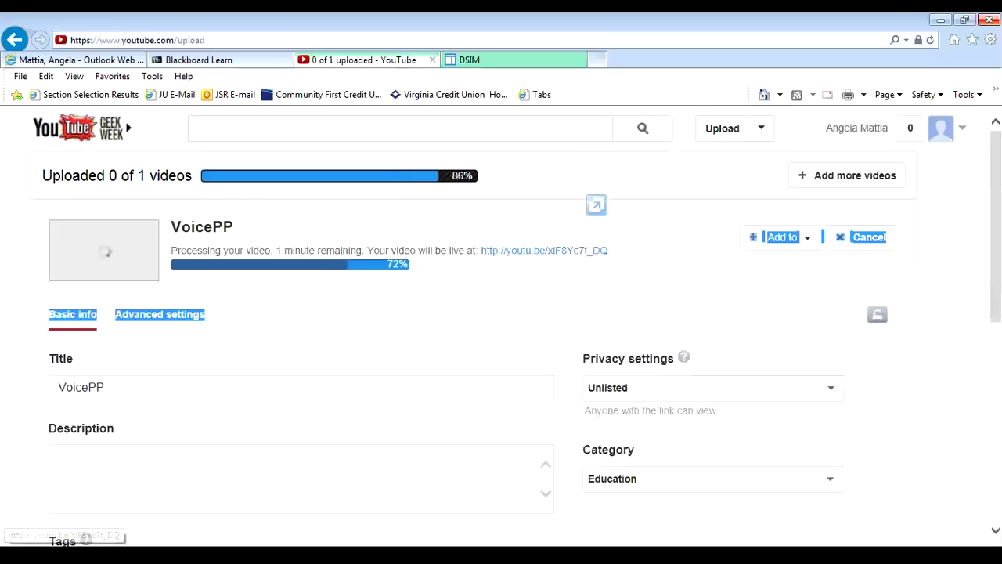
{"action": "left_click", "coordinate": [509, 59]}
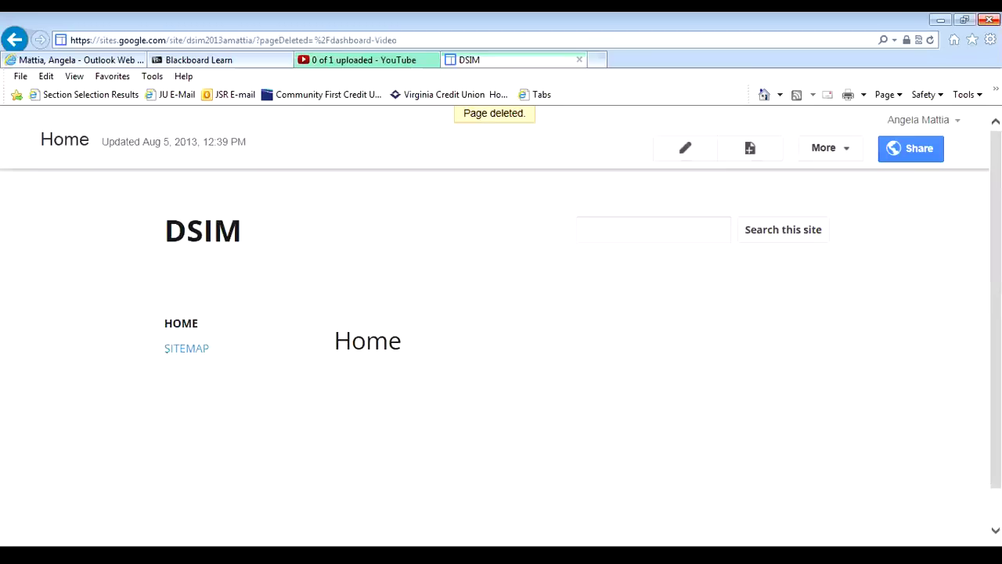
{"action": "left_click", "coordinate": [685, 149]}
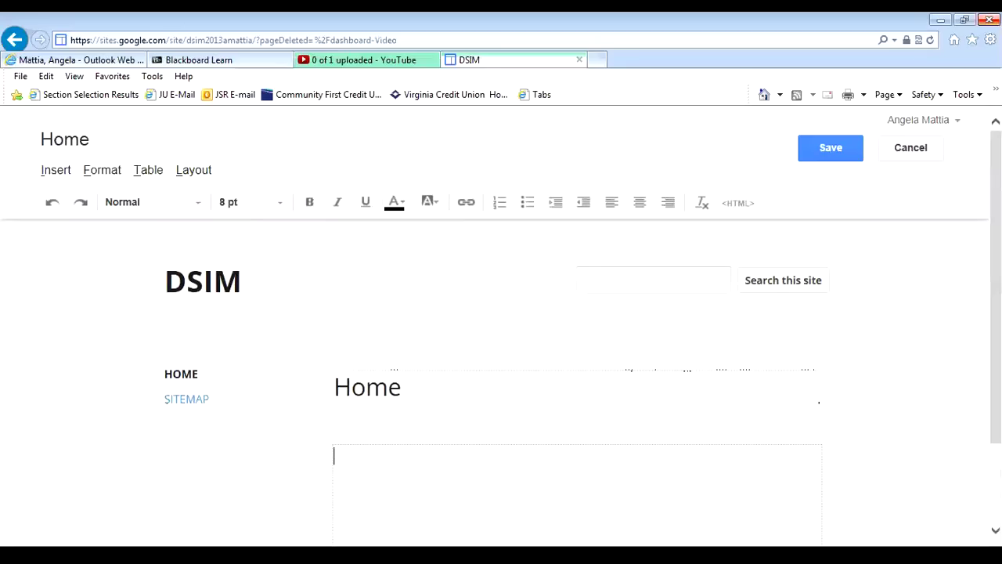
{"action": "key", "text": "alt+i"}
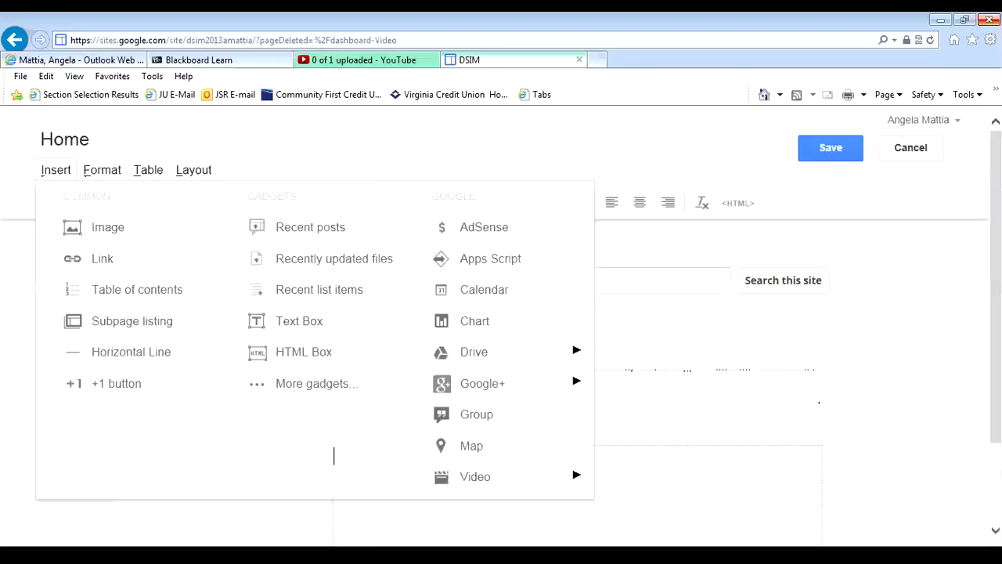
{"action": "mouse_move", "coordinate": [474, 476]}
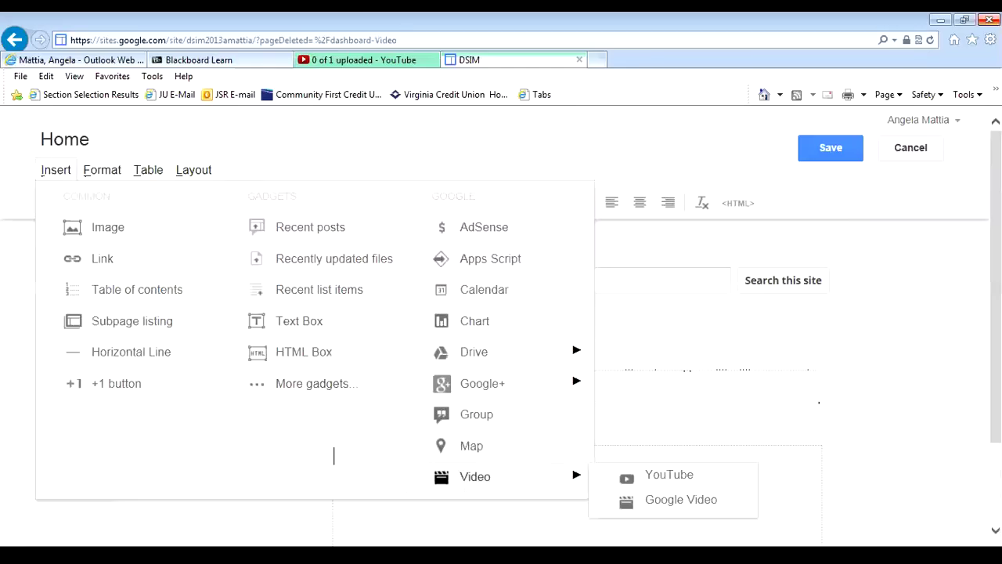
{"action": "left_click", "coordinate": [667, 474]}
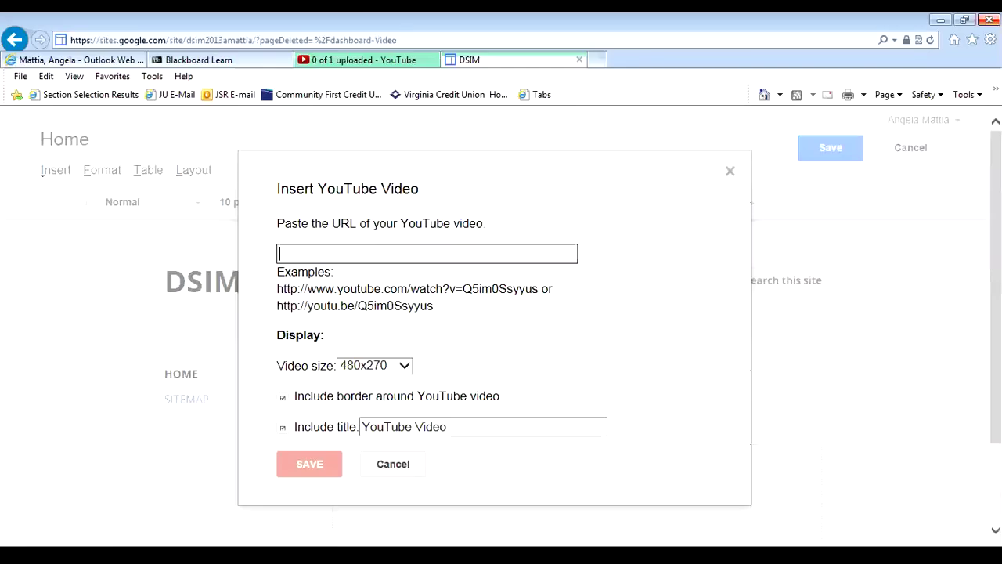
{"action": "type", "text": "http://youtu.be/xiF8Yc7t_DQ"}
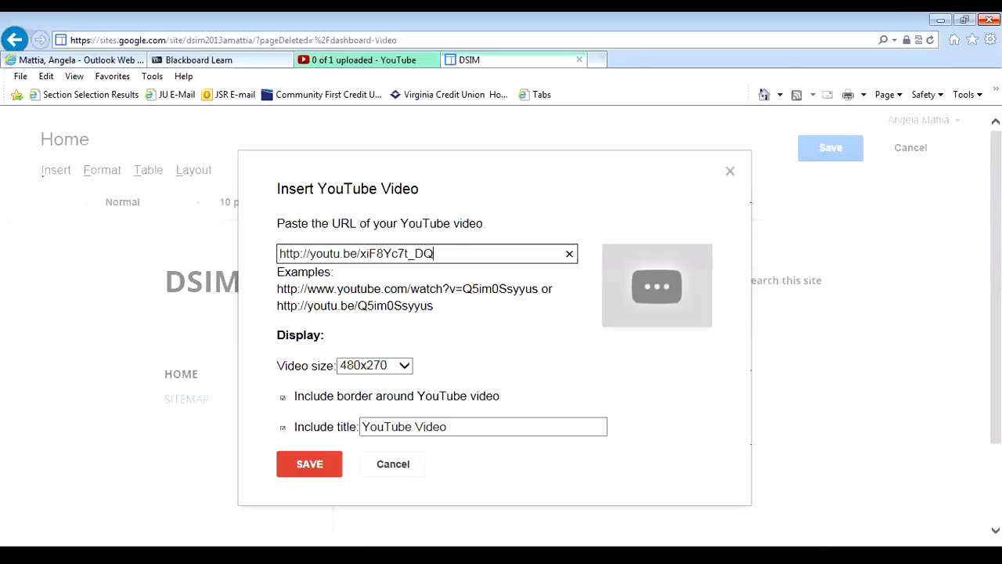
{"action": "left_click", "coordinate": [309, 464]}
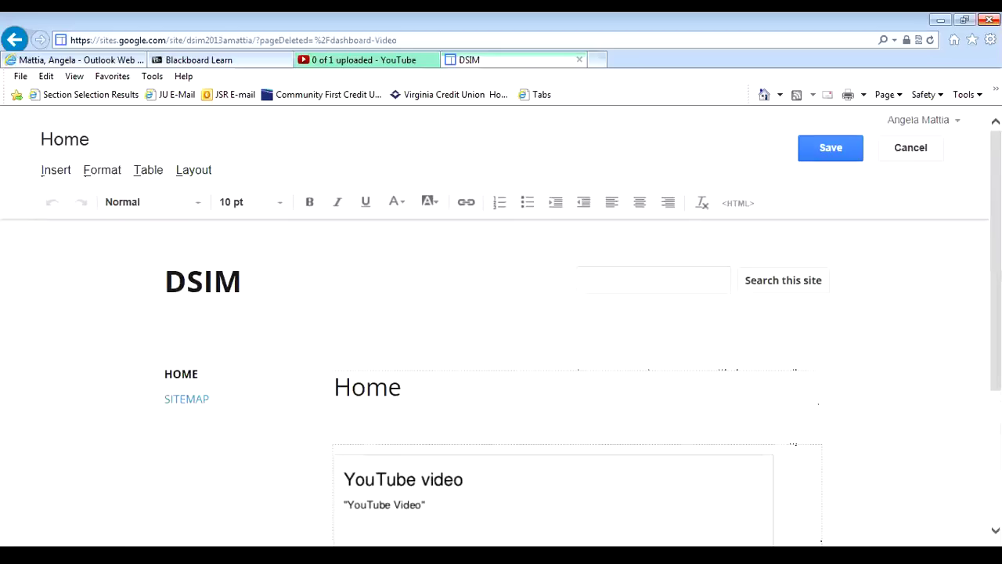
{"action": "left_click", "coordinate": [830, 148]}
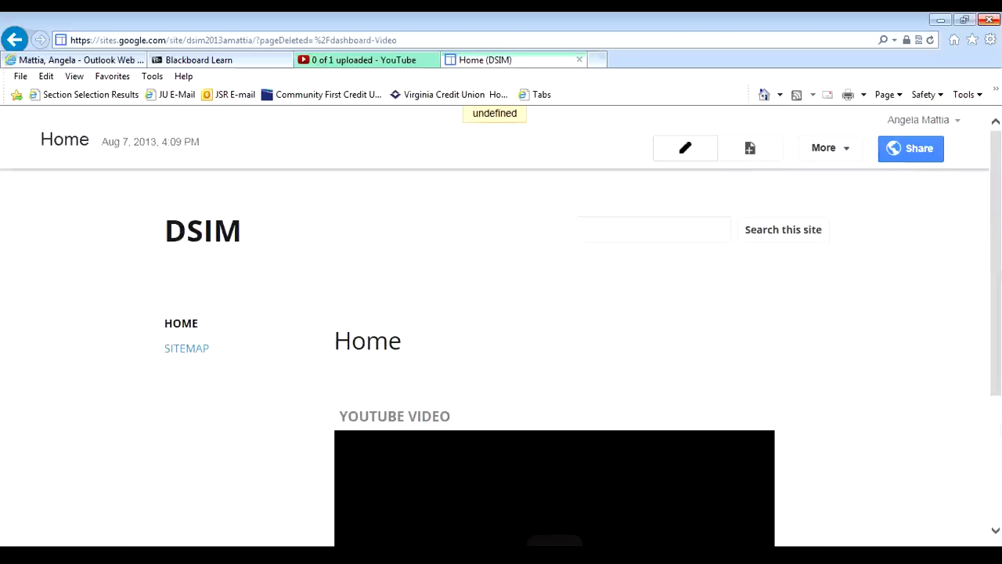
Step: Try to play the embedded VoicePP video on the Home page and check its processing progress on YouTube
{"action": "scroll", "coordinate": [548, 344], "scroll_direction": "down", "scroll_amount": 3}
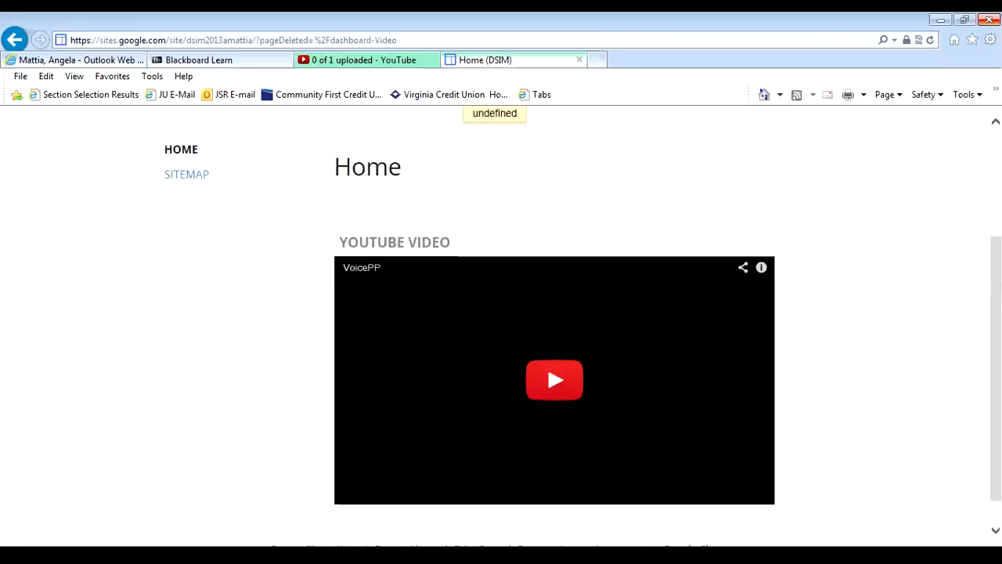
{"action": "left_click", "coordinate": [555, 380]}
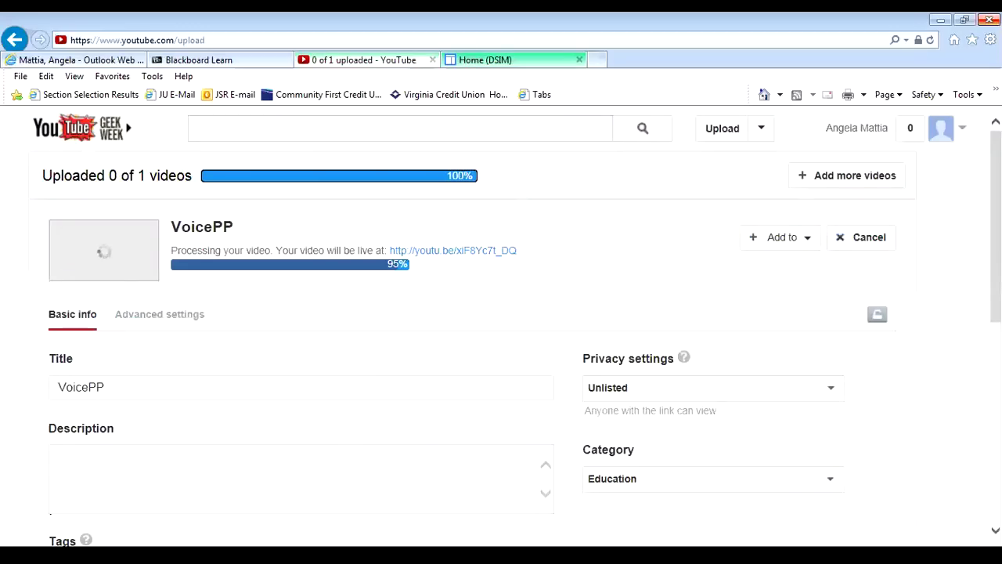
{"action": "left_click", "coordinate": [485, 59]}
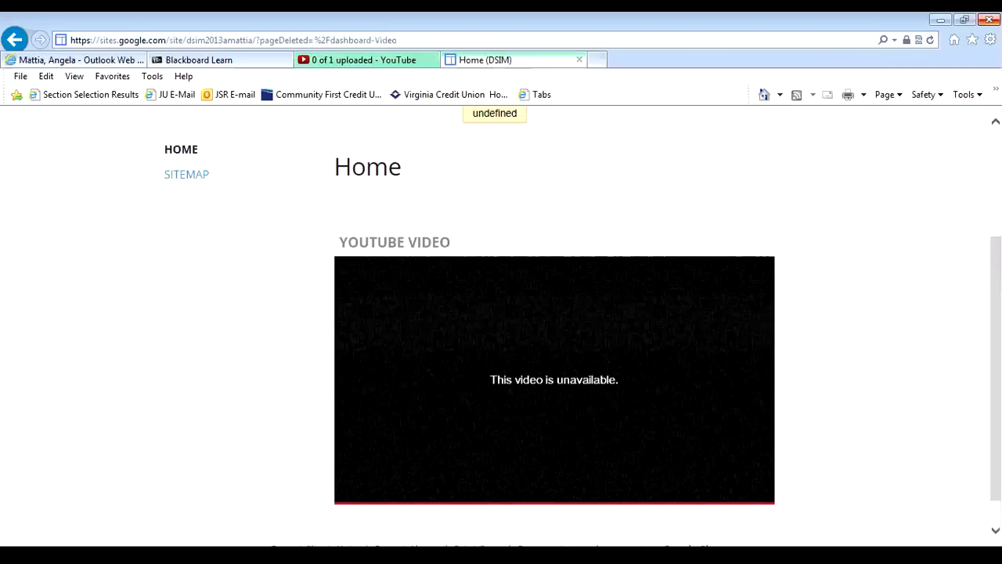
{"action": "scroll", "coordinate": [554, 337], "scroll_direction": "down", "scroll_amount": 1}
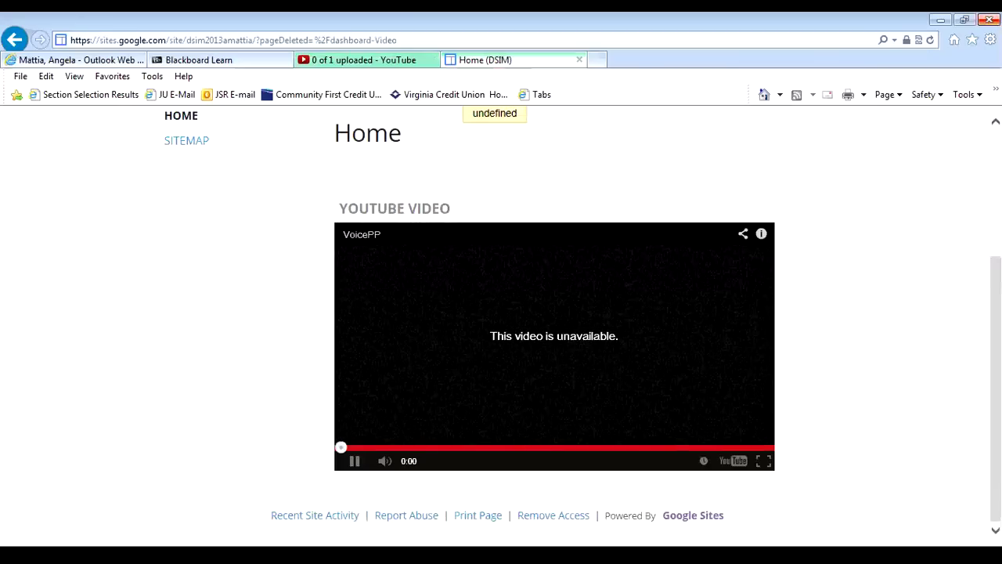
{"action": "scroll", "coordinate": [555, 337], "scroll_direction": "up", "scroll_amount": 1}
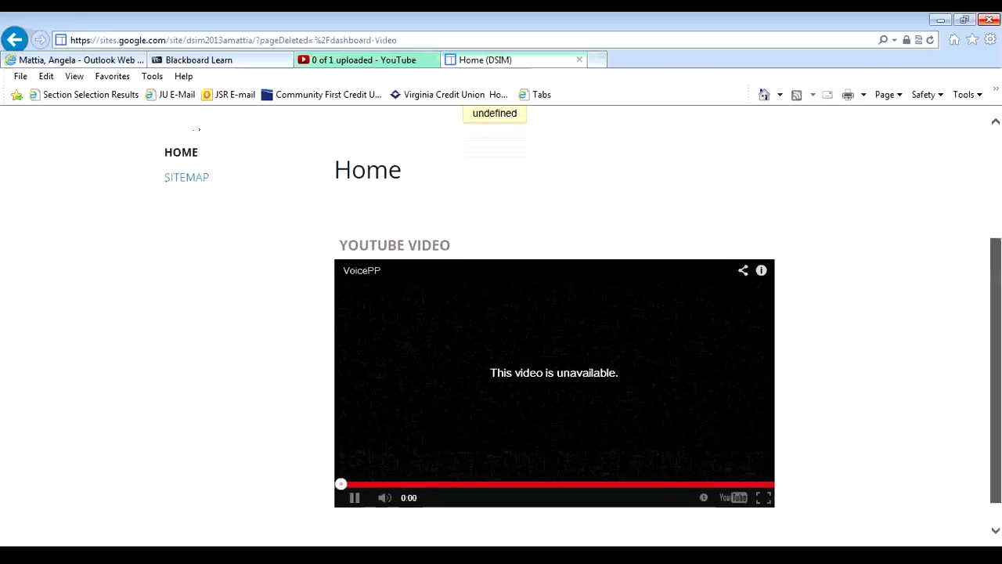
{"action": "scroll", "coordinate": [554, 337], "scroll_direction": "up", "scroll_amount": 5}
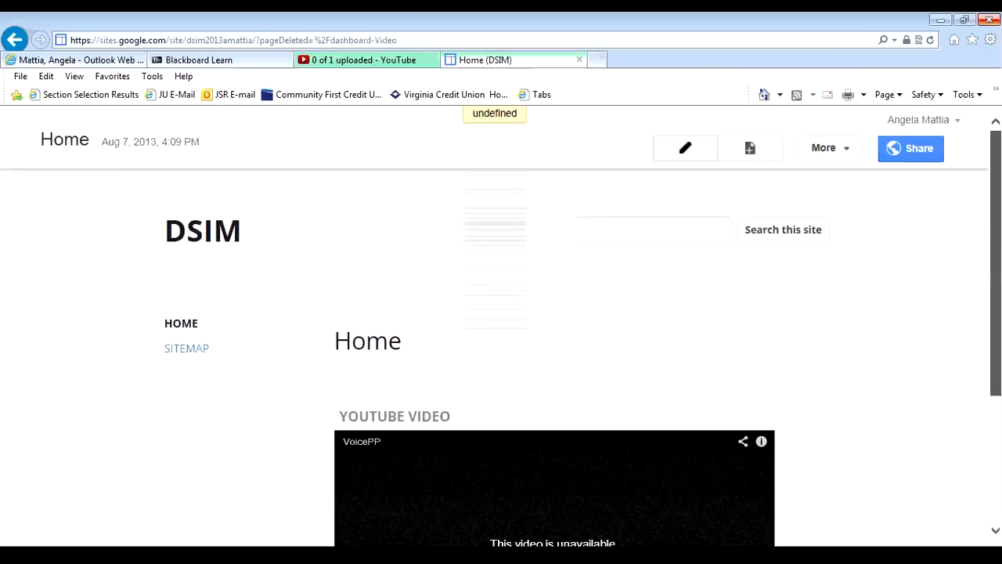
{"action": "scroll", "coordinate": [554, 337], "scroll_direction": "down", "scroll_amount": 6}
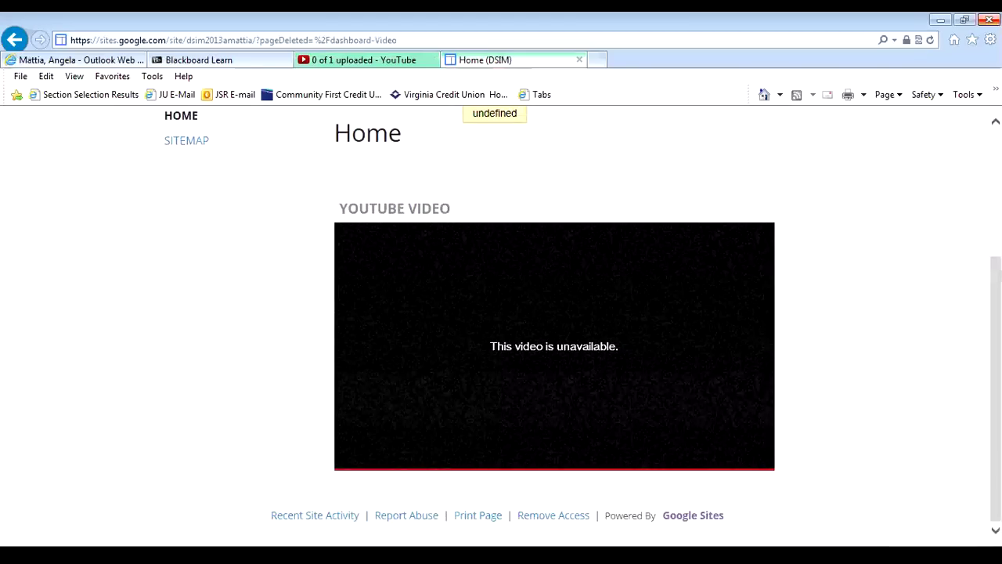
Step: Enable Allow attachments in the Home page's settings and save the settings
{"action": "scroll", "coordinate": [554, 337], "scroll_direction": "up", "scroll_amount": 6}
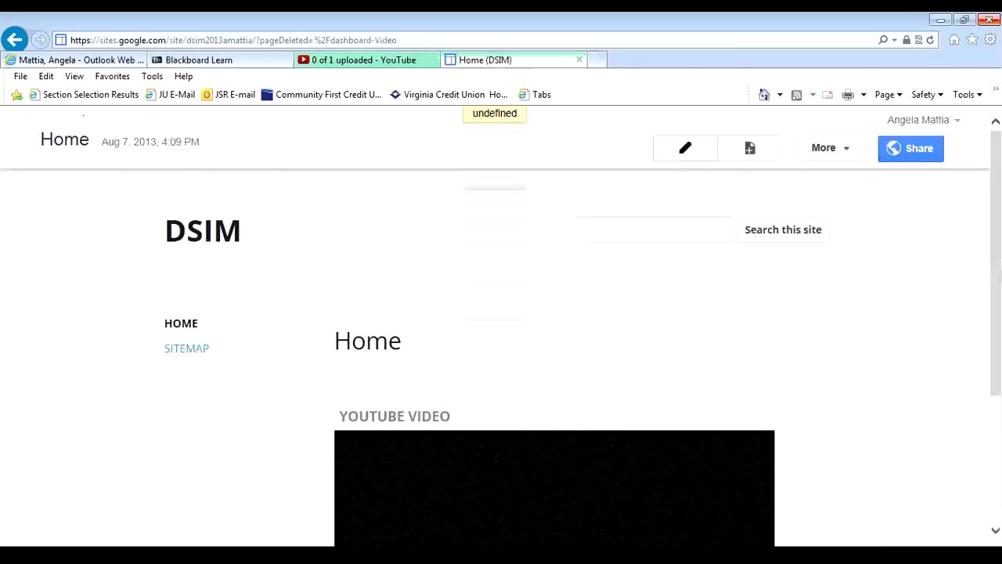
{"action": "scroll", "coordinate": [554, 336], "scroll_direction": "down", "scroll_amount": 6}
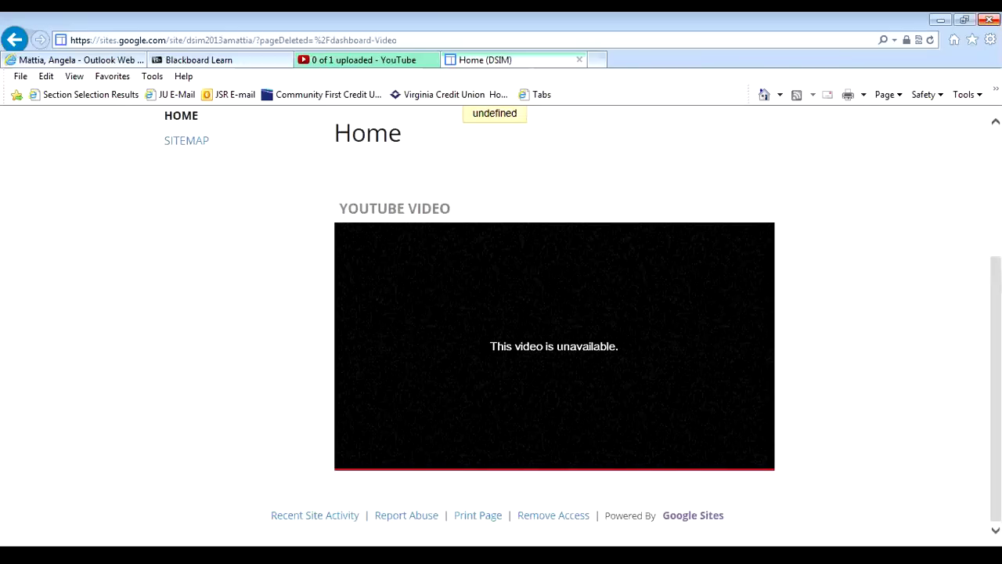
{"action": "scroll", "coordinate": [501, 329], "scroll_direction": "up", "scroll_amount": 6}
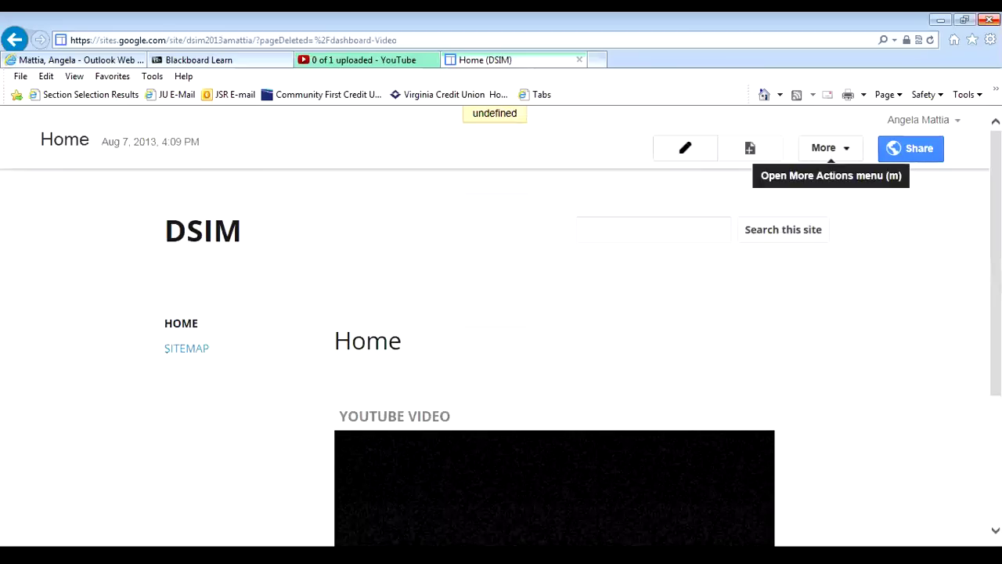
{"action": "left_click", "coordinate": [828, 148]}
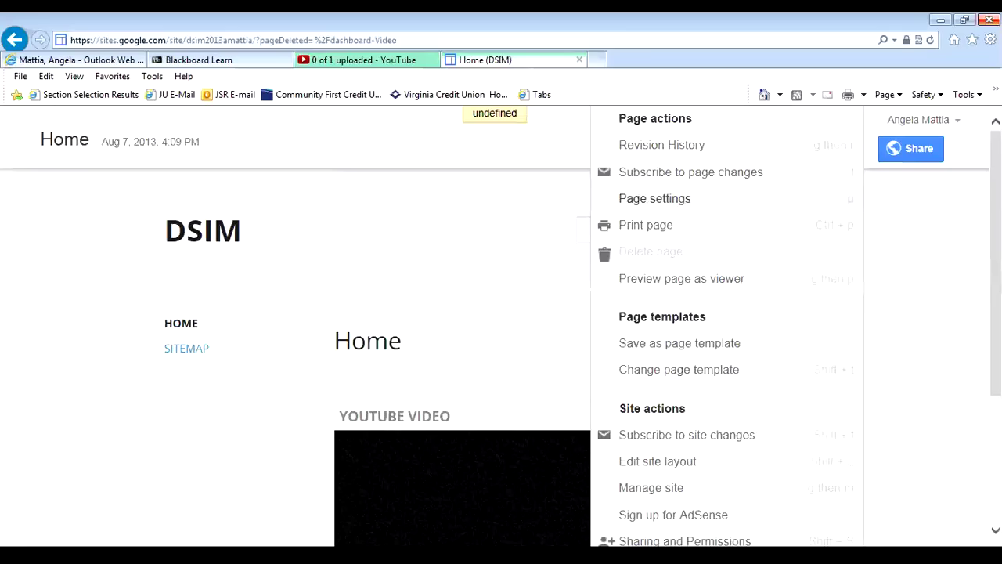
{"action": "key", "text": "Escape"}
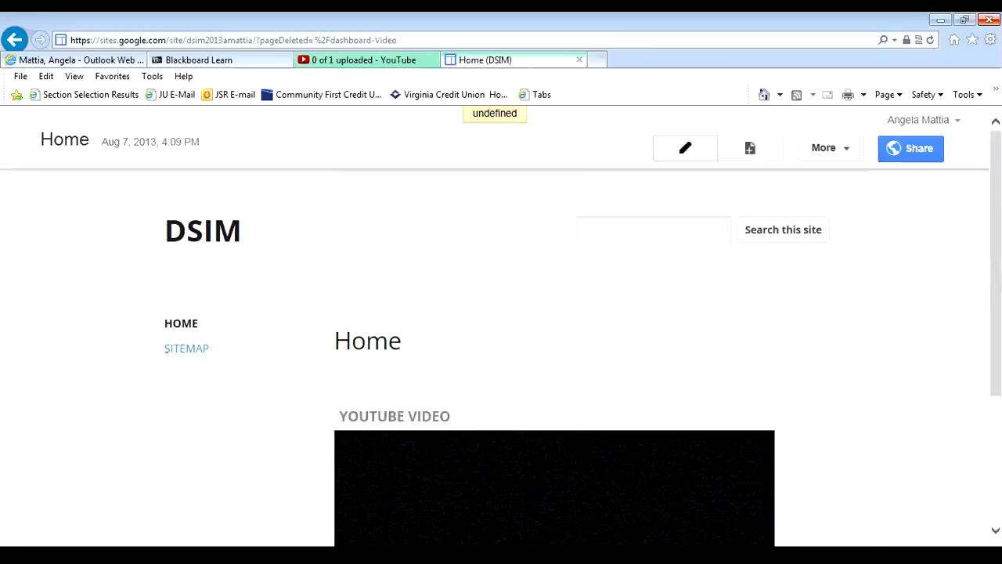
{"action": "left_click", "coordinate": [830, 148]}
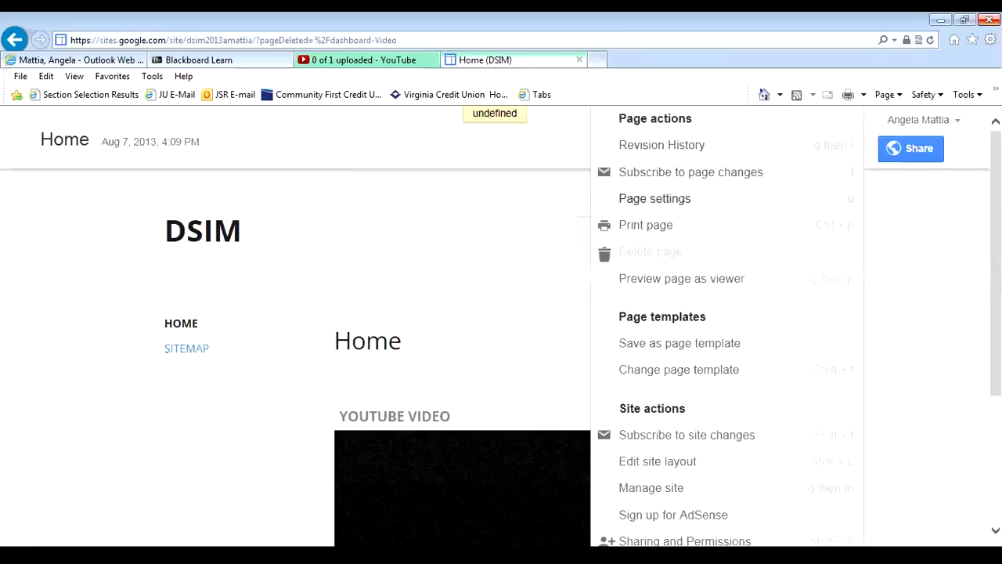
{"action": "key", "text": "u"}
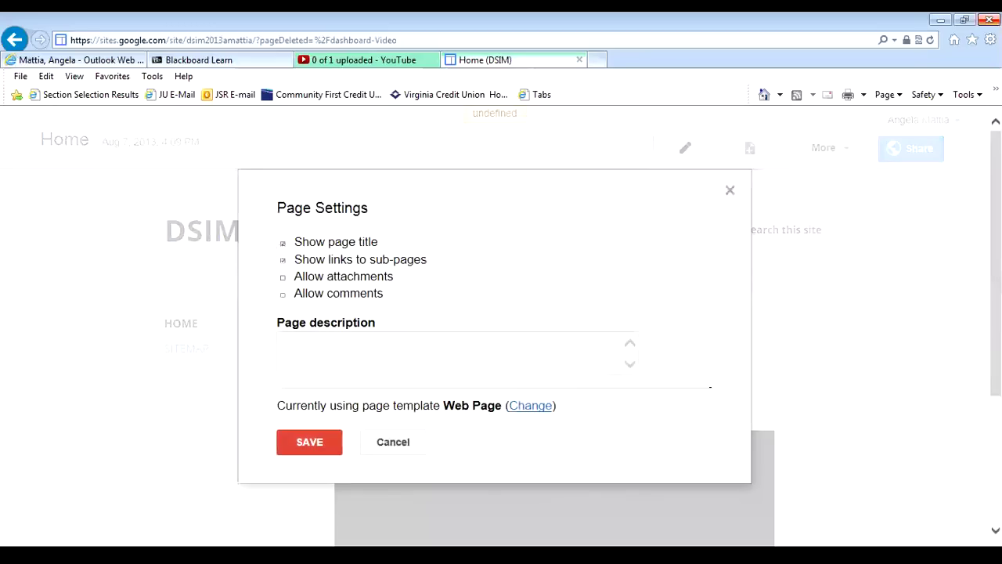
{"action": "key", "text": "Tab"}
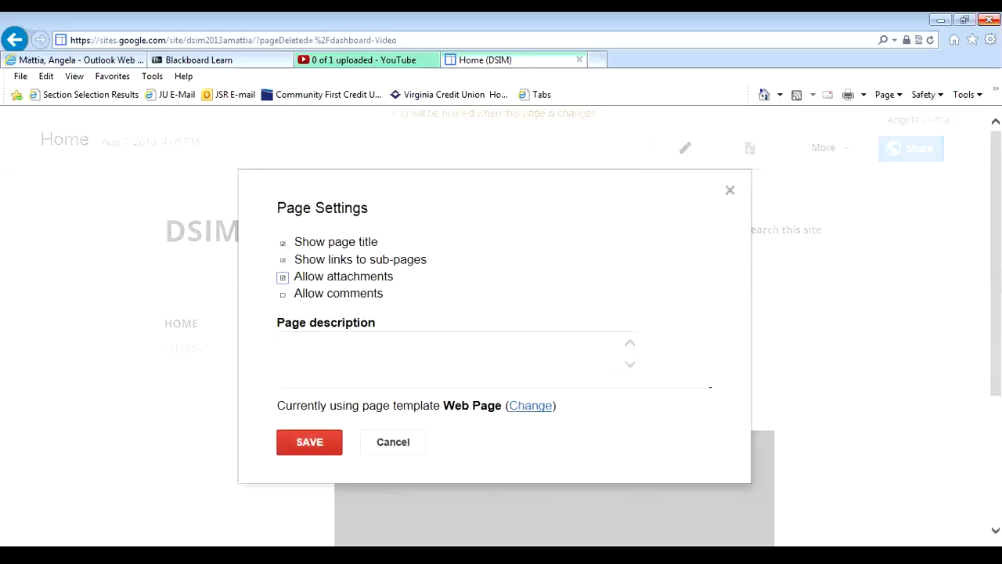
{"action": "key", "text": "Return"}
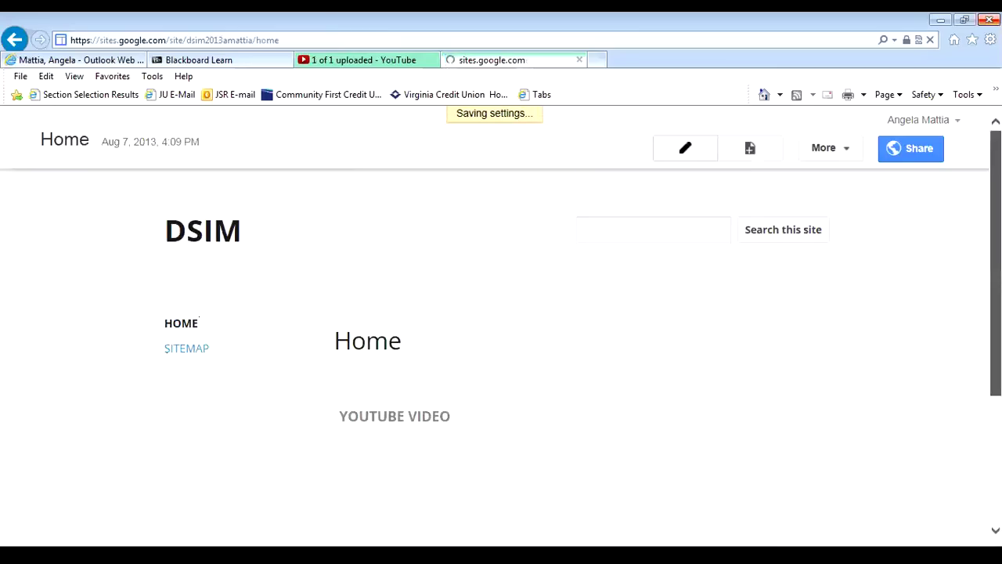
Step: Attach the Excel dashboard PDF file to the Home page below the embedded video
{"action": "left_click_drag", "start_coordinate": [995, 248], "coordinate": [995, 285]}
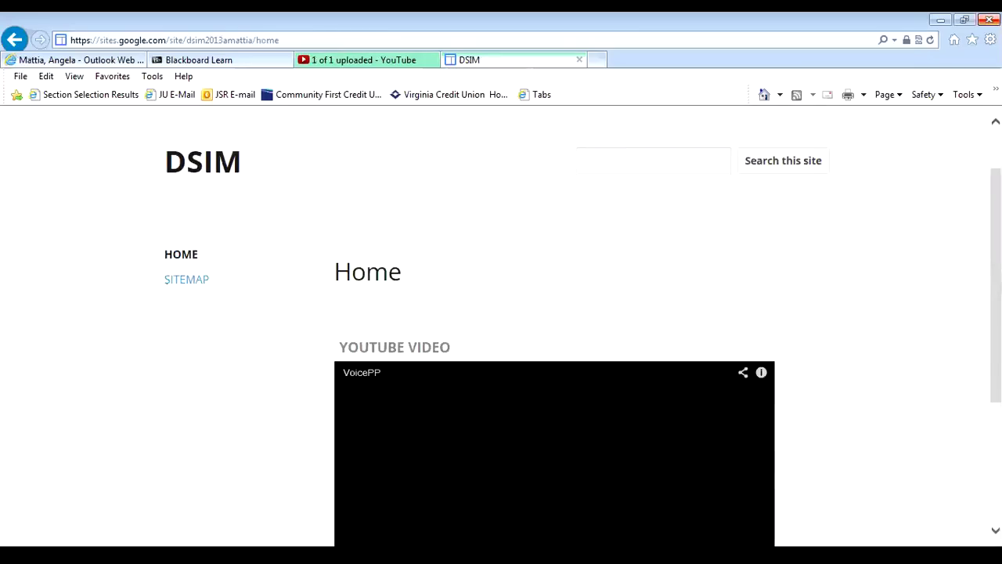
{"action": "scroll", "coordinate": [554, 329], "scroll_direction": "down", "scroll_amount": 3}
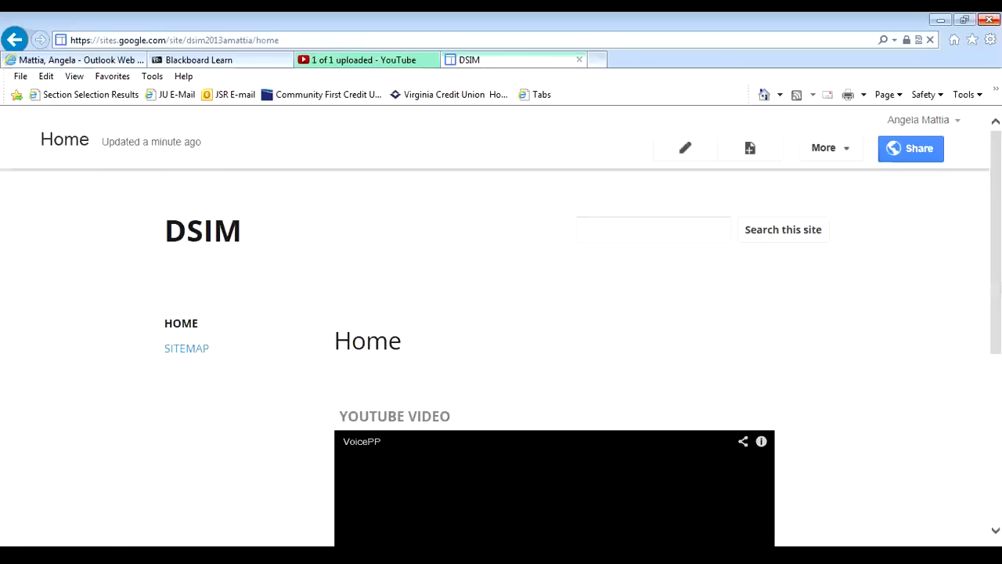
{"action": "scroll", "coordinate": [501, 328], "scroll_direction": "down", "scroll_amount": 3}
{"action": "scroll", "coordinate": [554, 329], "scroll_direction": "down", "scroll_amount": 1}
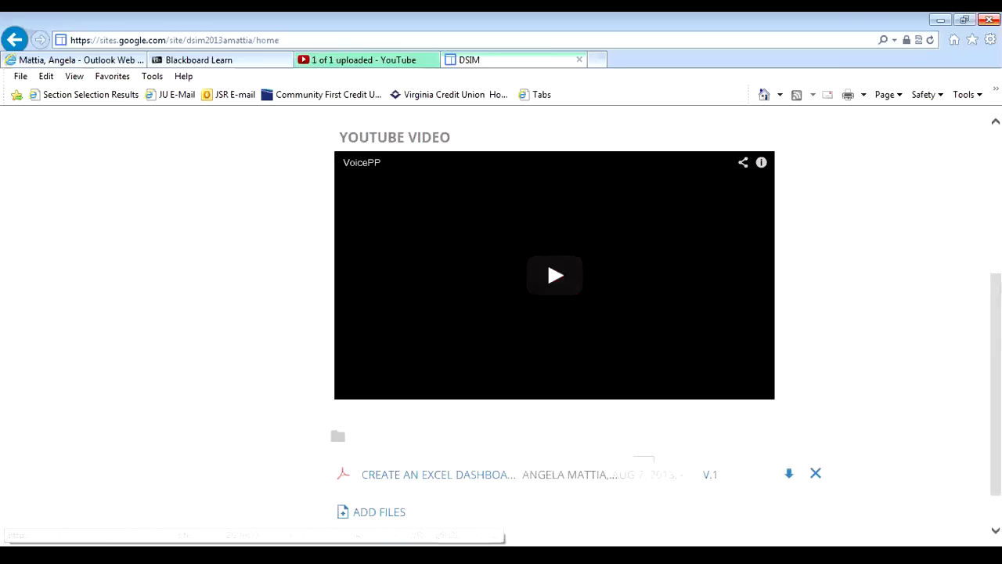
Step: Check the VoicePP upload status on YouTube, play the embedded video on the DSIM Home page, and pause it
{"action": "left_click", "coordinate": [362, 60]}
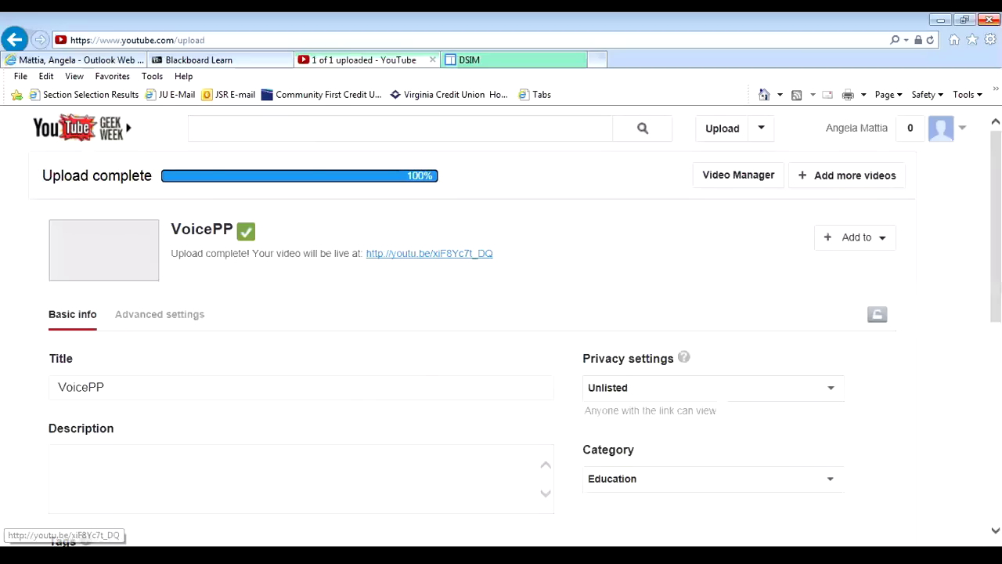
{"action": "left_click", "coordinate": [477, 60]}
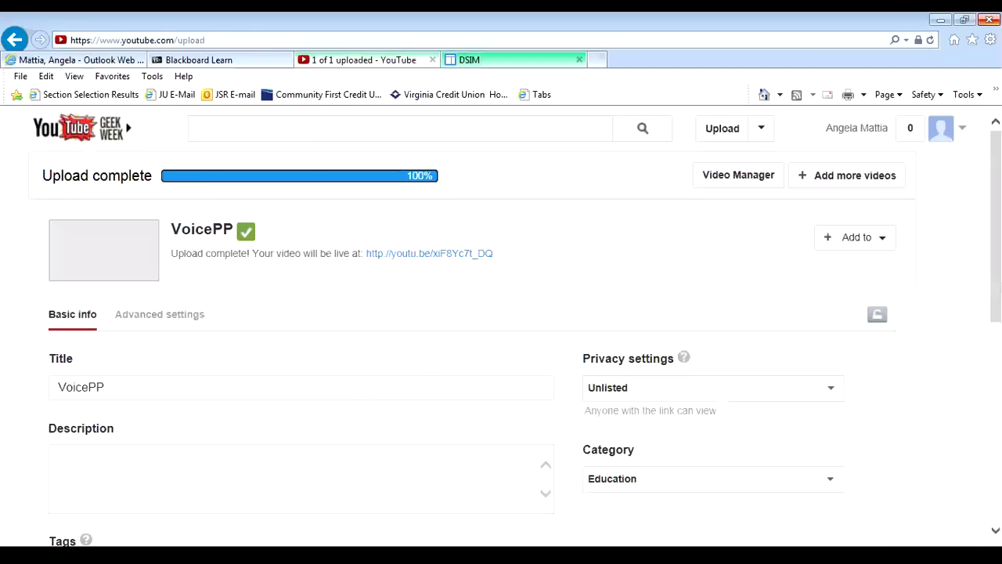
{"action": "left_click", "coordinate": [554, 274]}
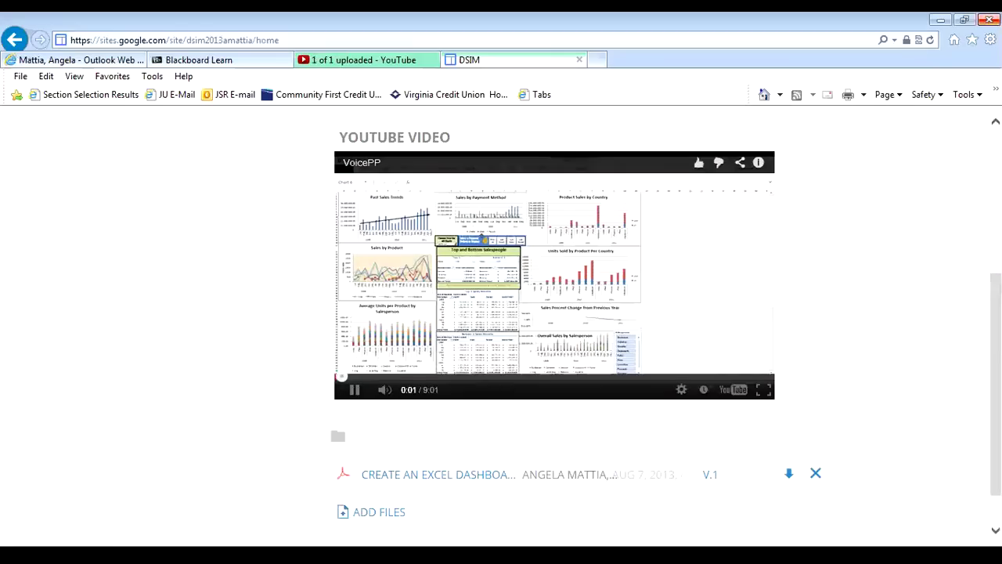
{"action": "key", "text": "space"}
{"action": "scroll", "coordinate": [554, 329], "scroll_direction": "up", "scroll_amount": 5}
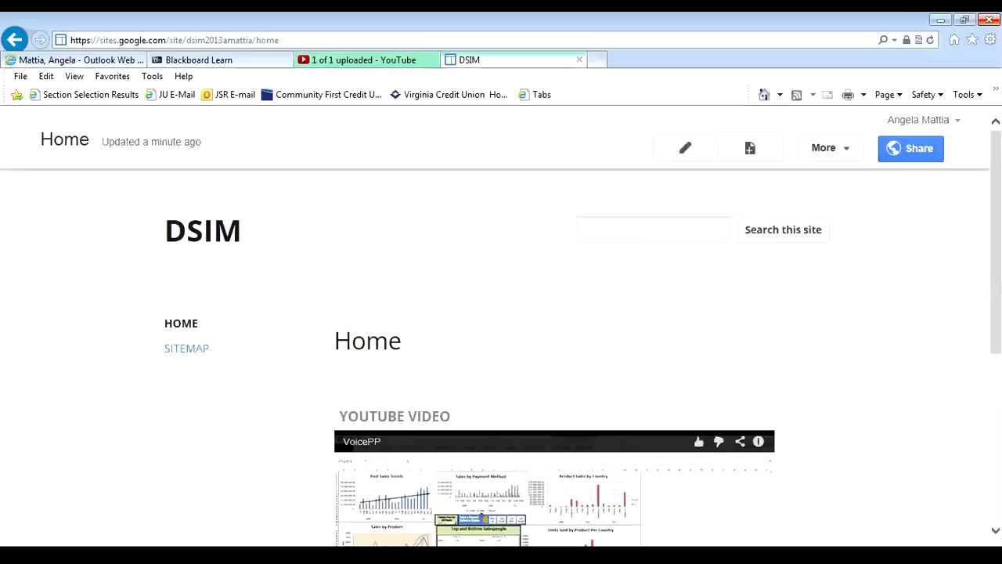